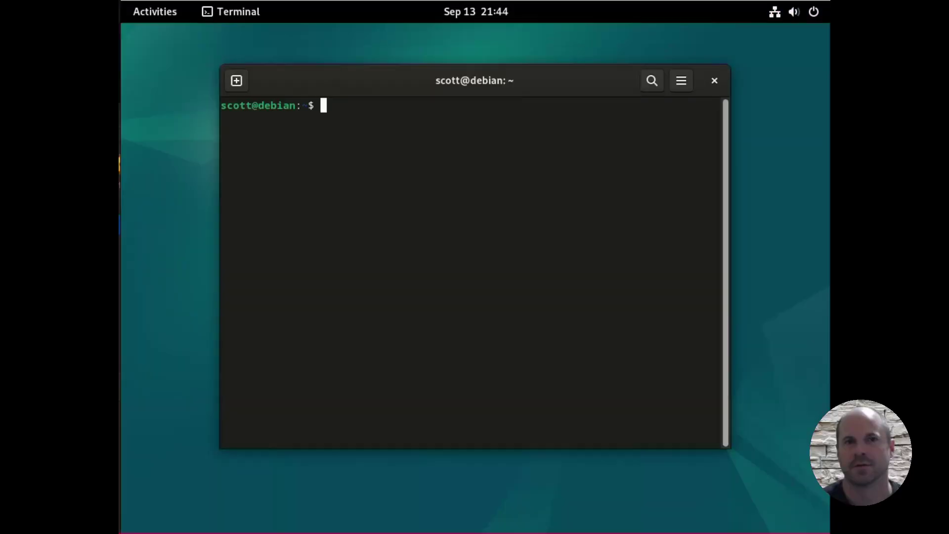
pyautogui.write('sudo apt ')
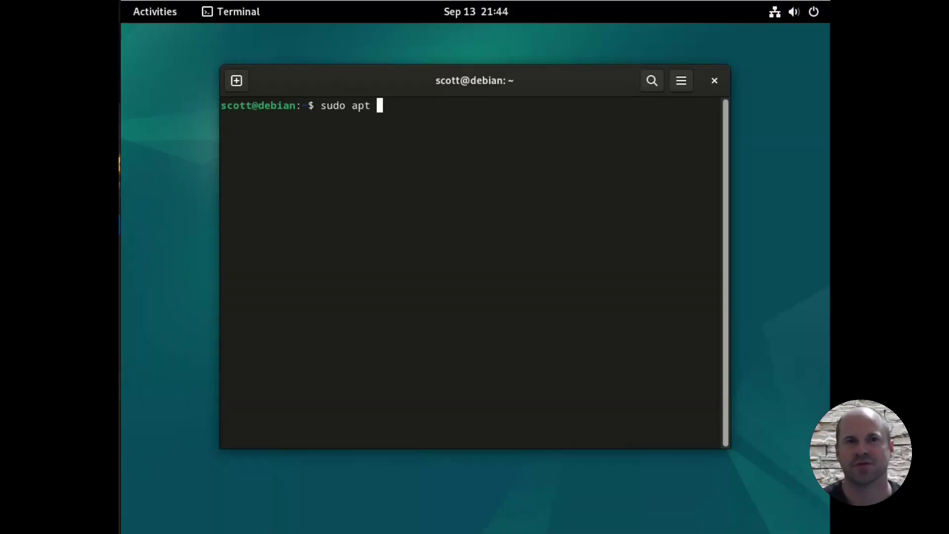
pyautogui.write('install syncthing')
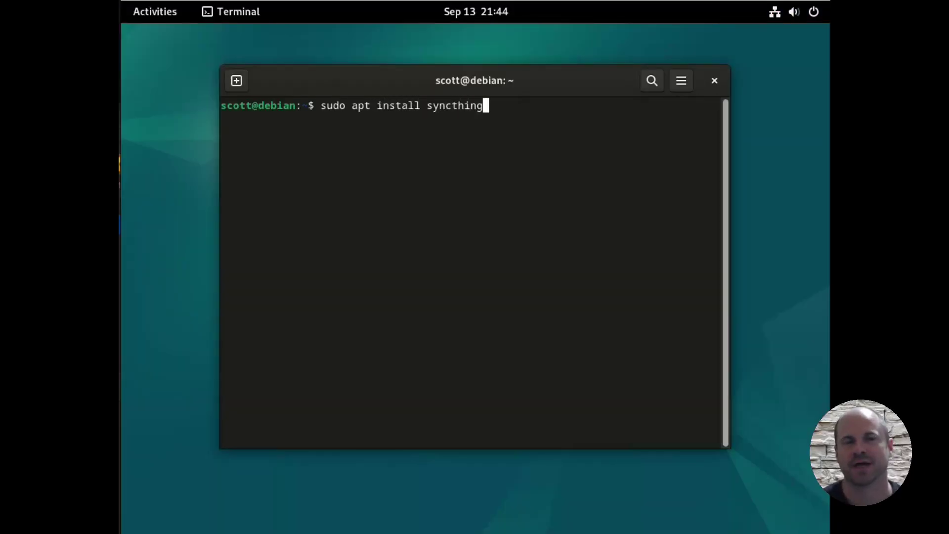
pyautogui.press('Return')
pyautogui.press('Return')
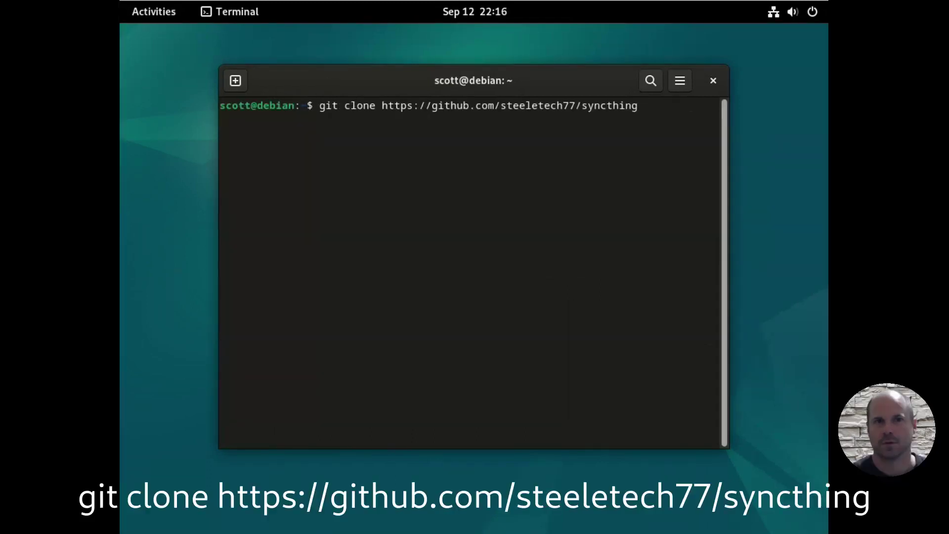
pyautogui.press('Return')
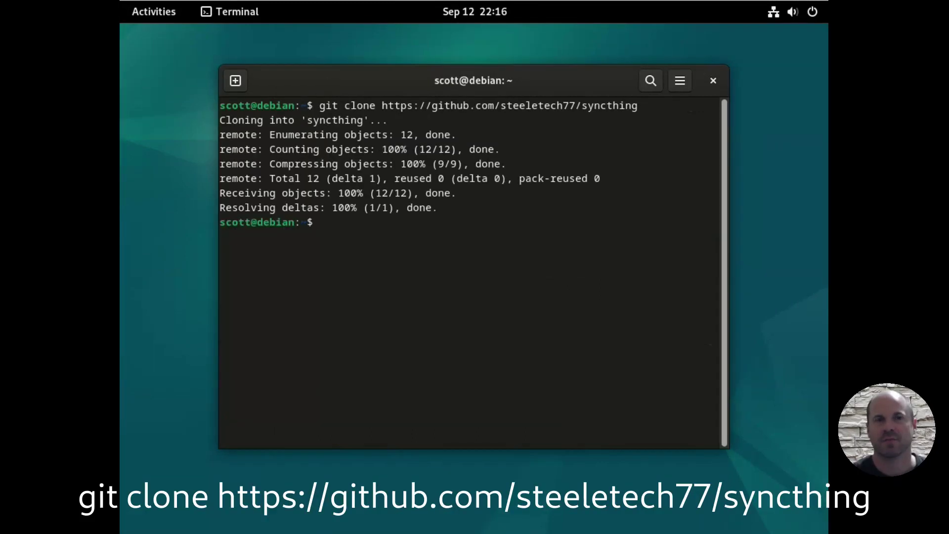
pyautogui.write('cd syncthing')
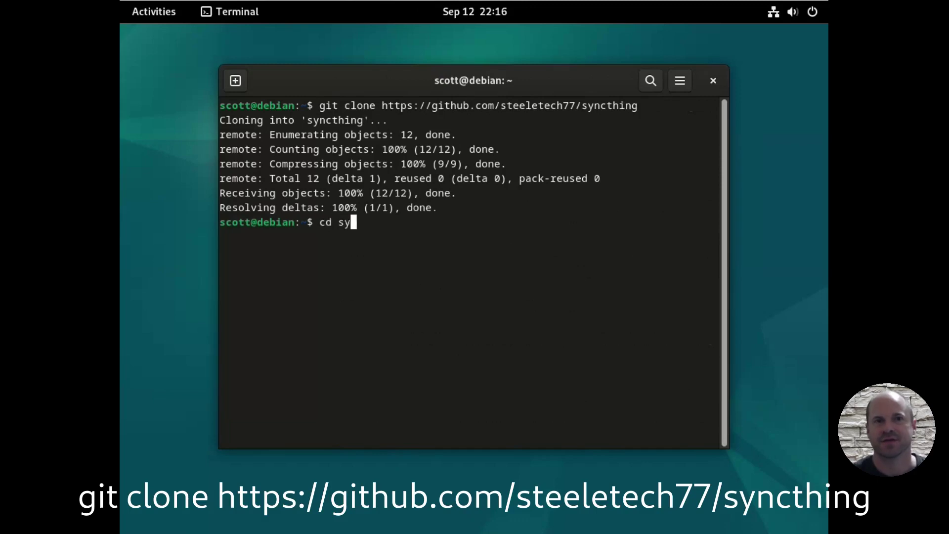
pyautogui.press('Return')
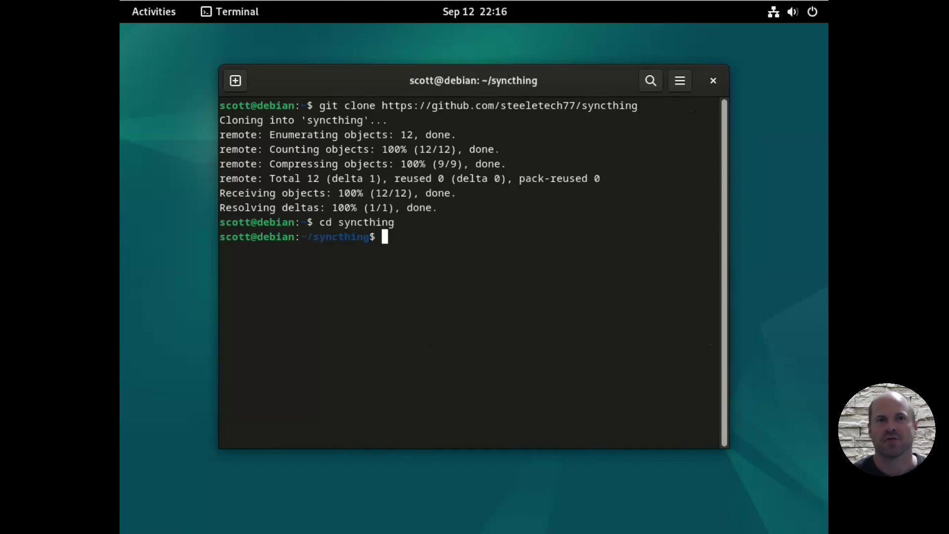
pyautogui.write('ls')
pyautogui.press('Return')
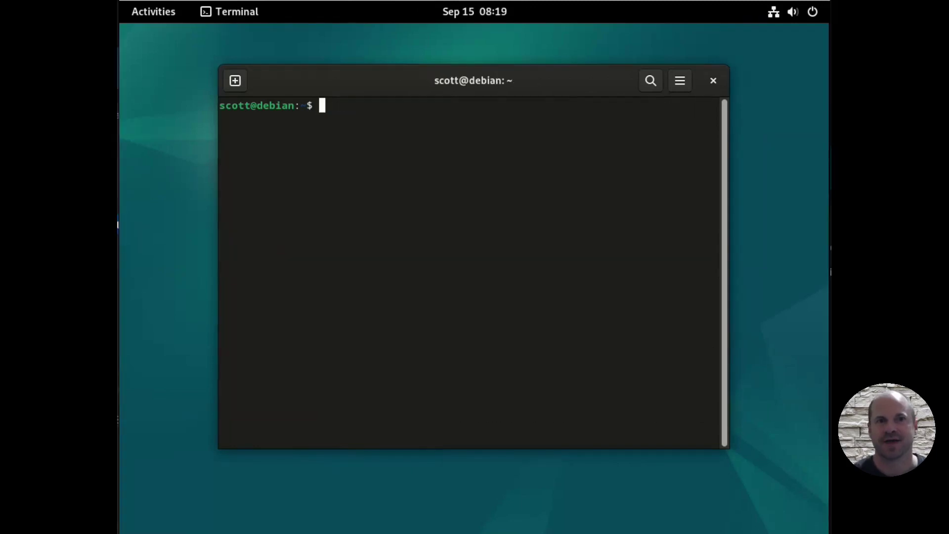
pyautogui.write('sudo cp')
pyautogui.press('BackSpace')
pyautogui.press('BackSpace')
pyautogui.write('mv syncthing@')
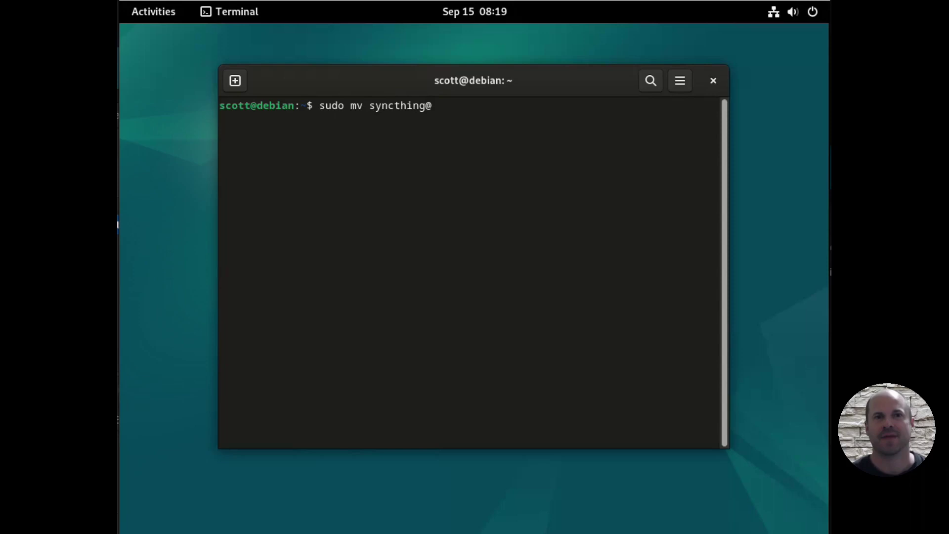
pyautogui.write('user.service')
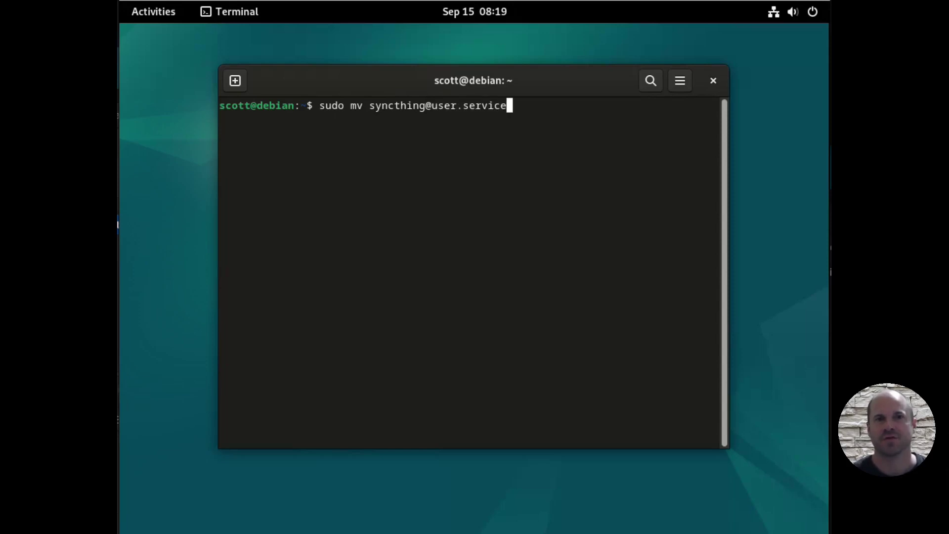
pyautogui.write(' syncthing')
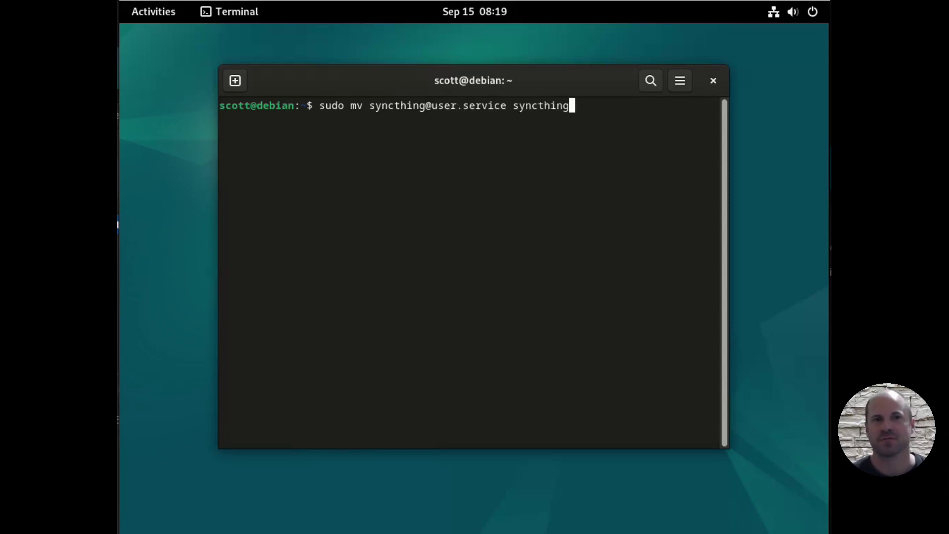
pyautogui.write('@scott.service')
pyautogui.press('Return')
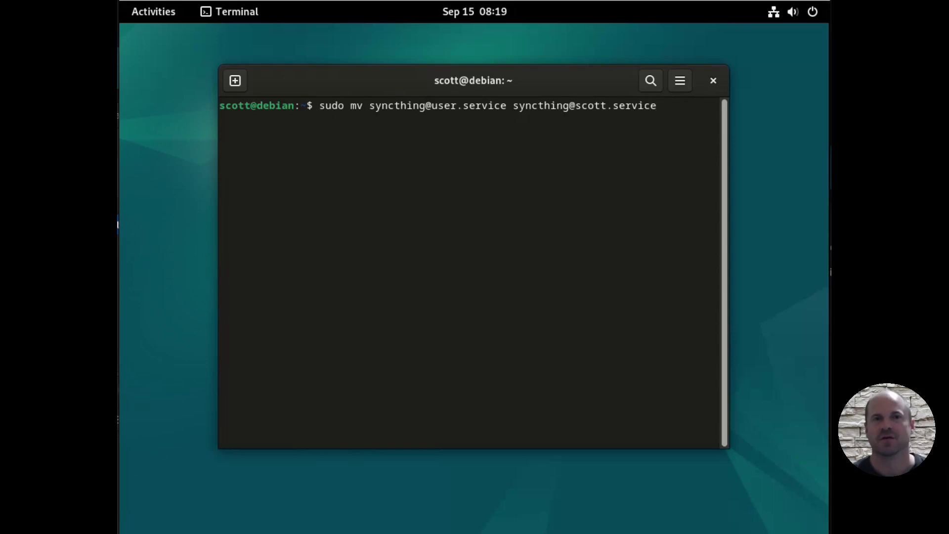
pyautogui.press('Return')
# Step: Copy the renamed service file into /etc/systemd/system and enter the systemctl enable --now command
pyautogui.write('sudo')
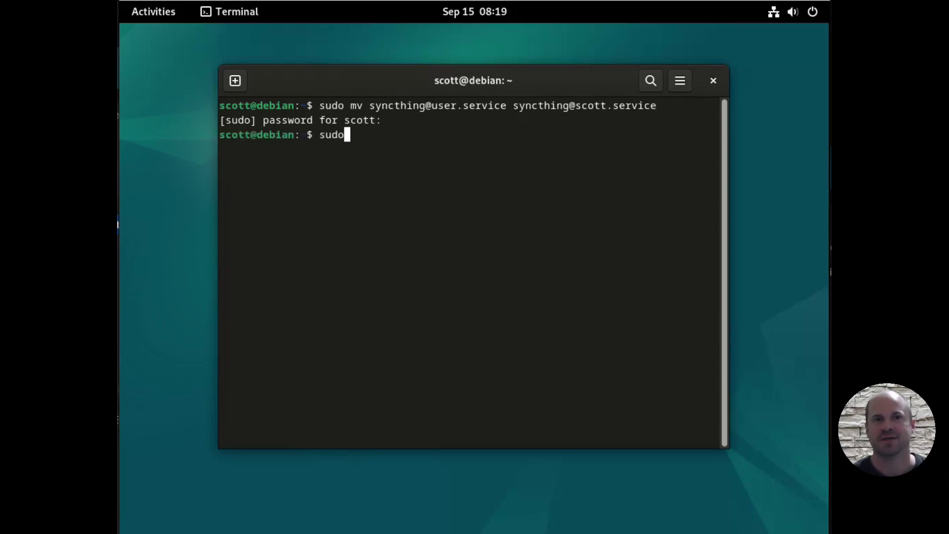
pyautogui.write(' cp syncthin')
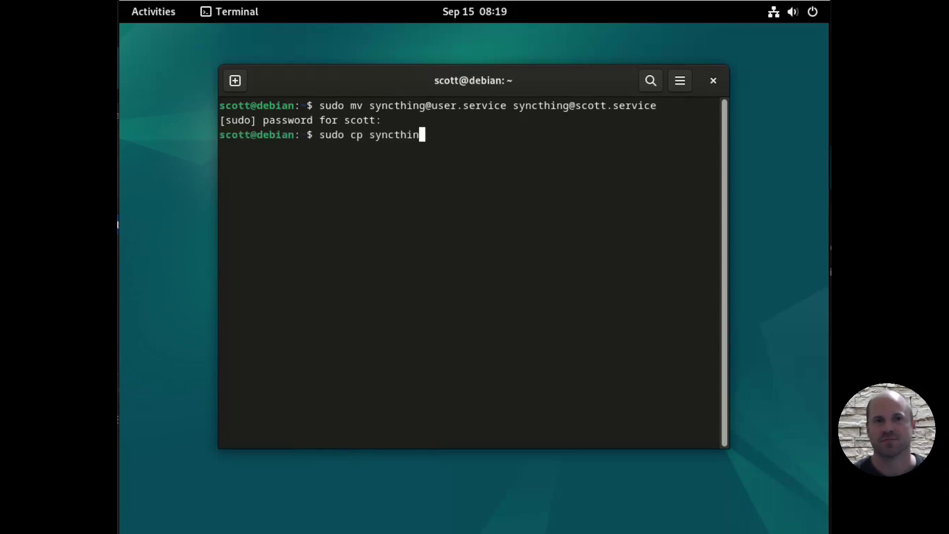
pyautogui.write('g@scott.service /etc/systemd/system')
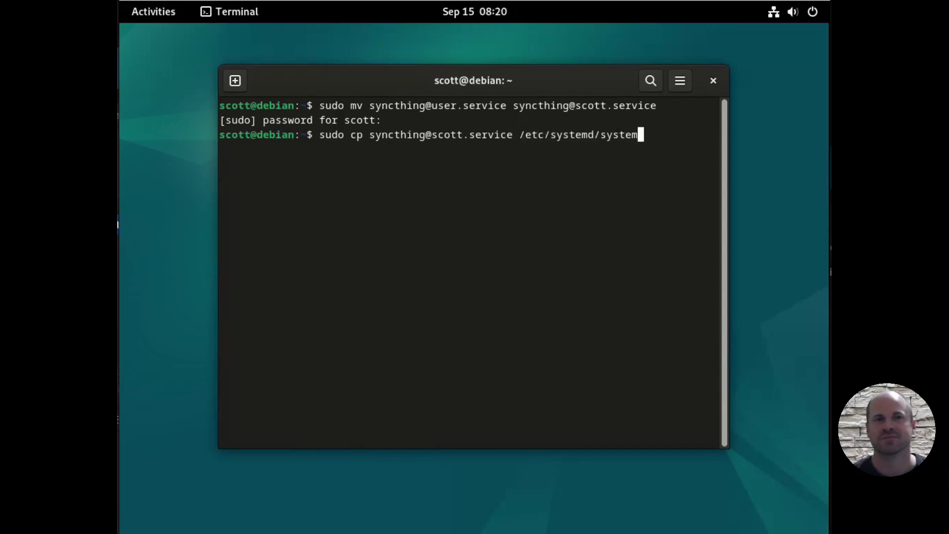
pyautogui.press('Return')
pyautogui.write('s')
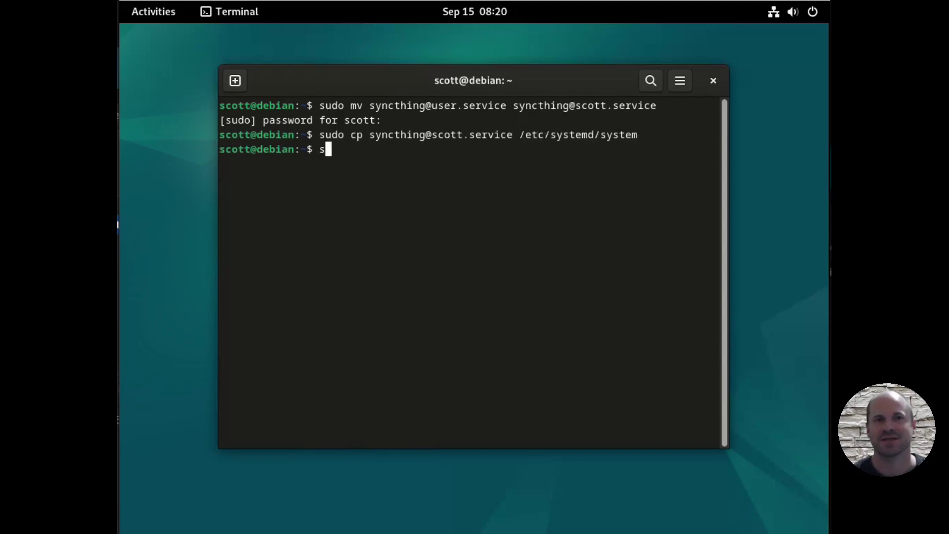
pyautogui.write('udo systemctl enable --now syn')
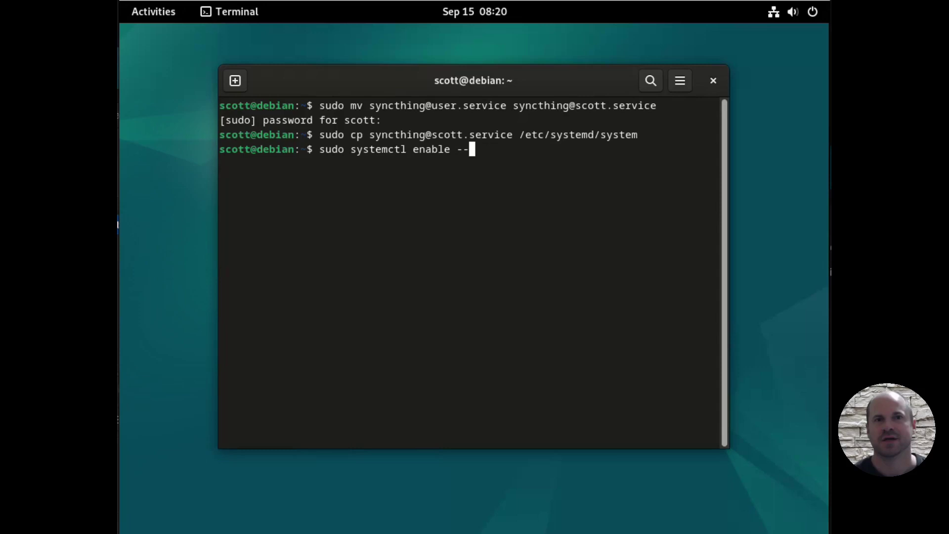
pyautogui.write('cthing@scott.service')
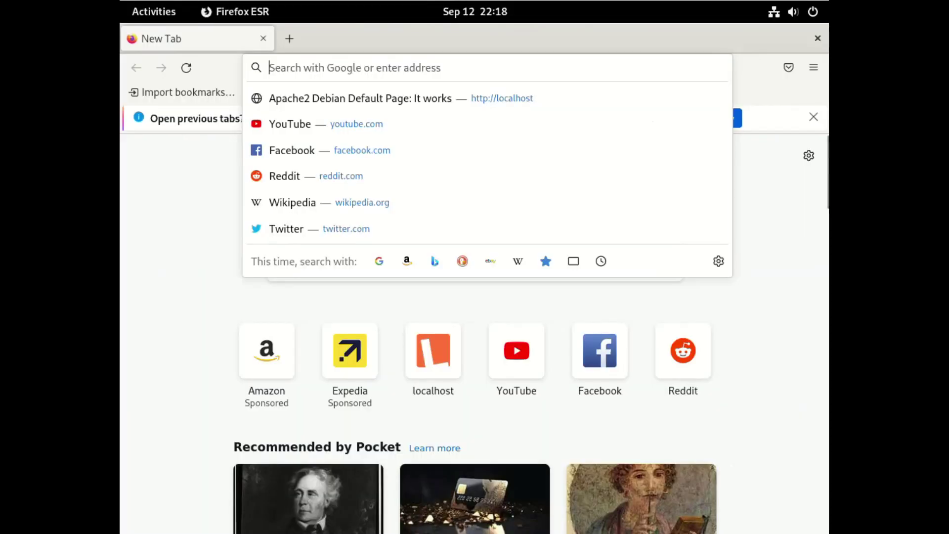
pyautogui.write('https://localhost:82')
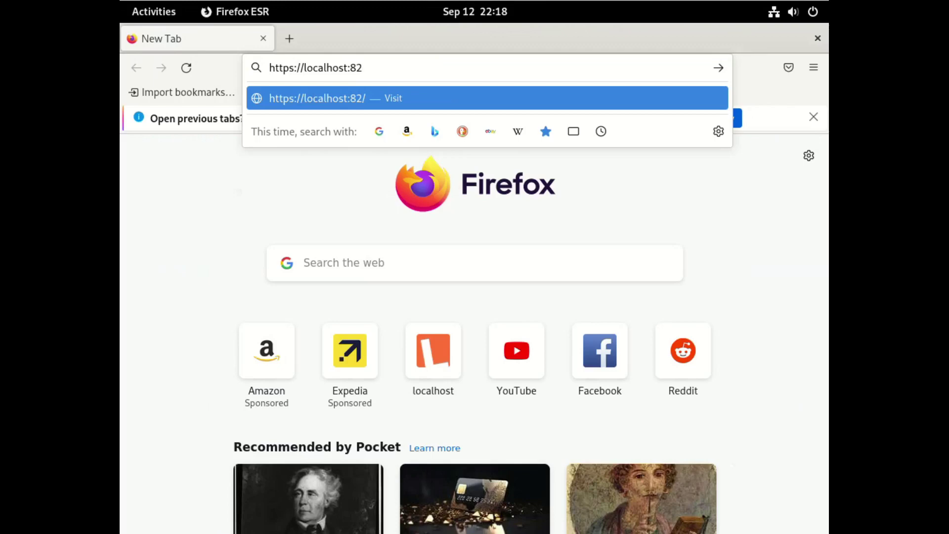
pyautogui.write('84')
pyautogui.press('BackSpace')
pyautogui.press('BackSpace')
pyautogui.press('BackSpace')
pyautogui.write('384')
pyautogui.press('Return')
pyautogui.click(698, 368)
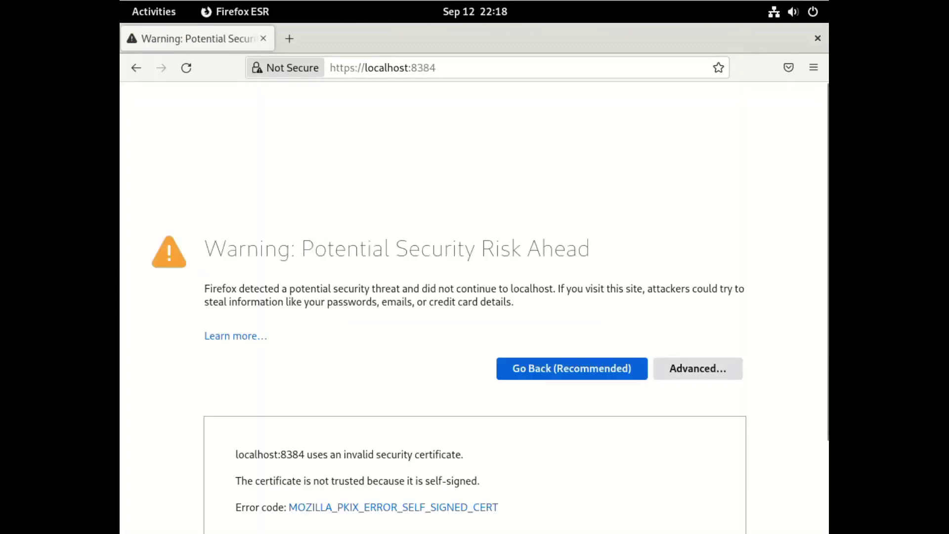
pyautogui.click(653, 482)
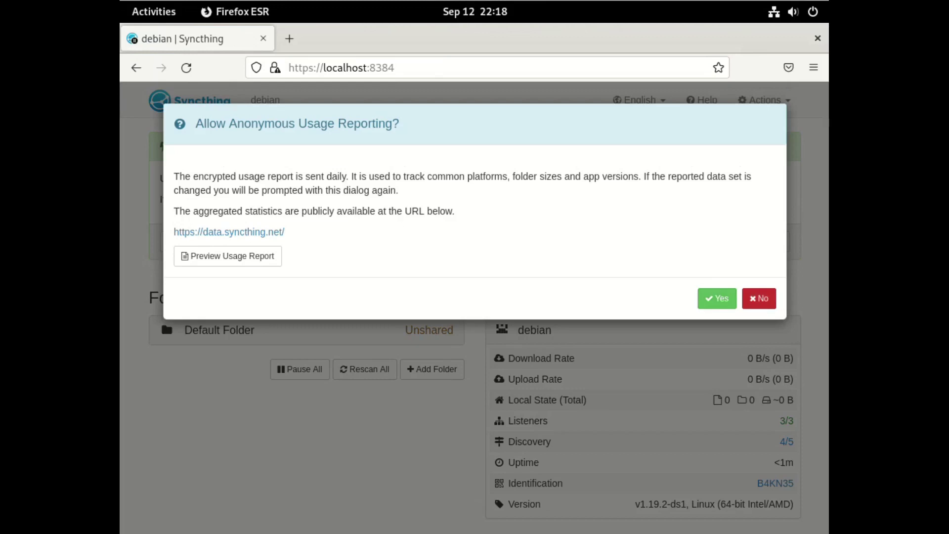
pyautogui.click(758, 298)
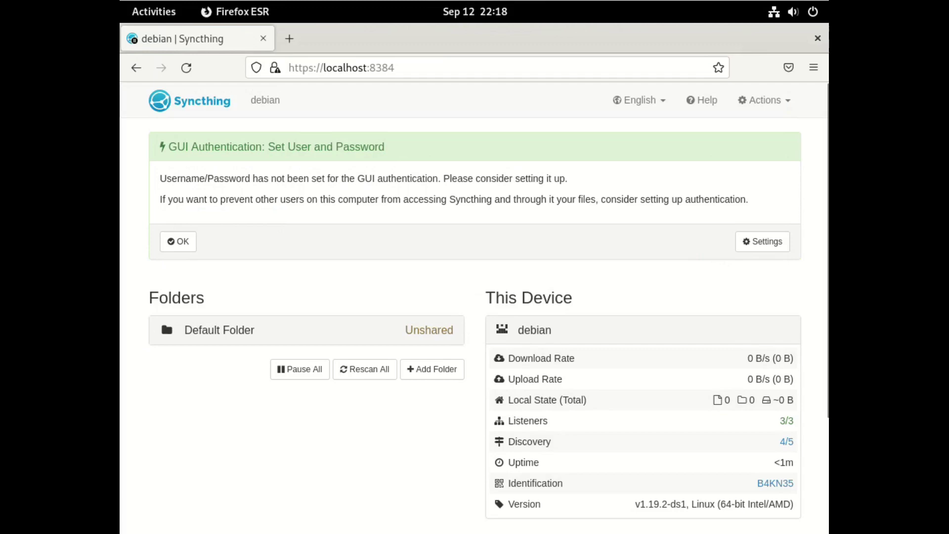
# Step: Rename this device to syncthing-server in Syncthing's settings
pyautogui.click(762, 241)
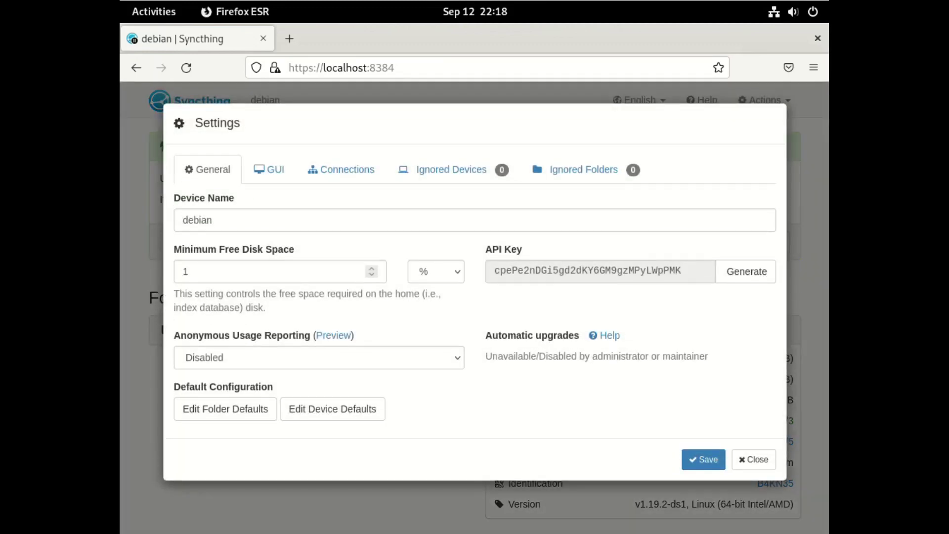
pyautogui.doubleClick(212, 219)
pyautogui.write('s')
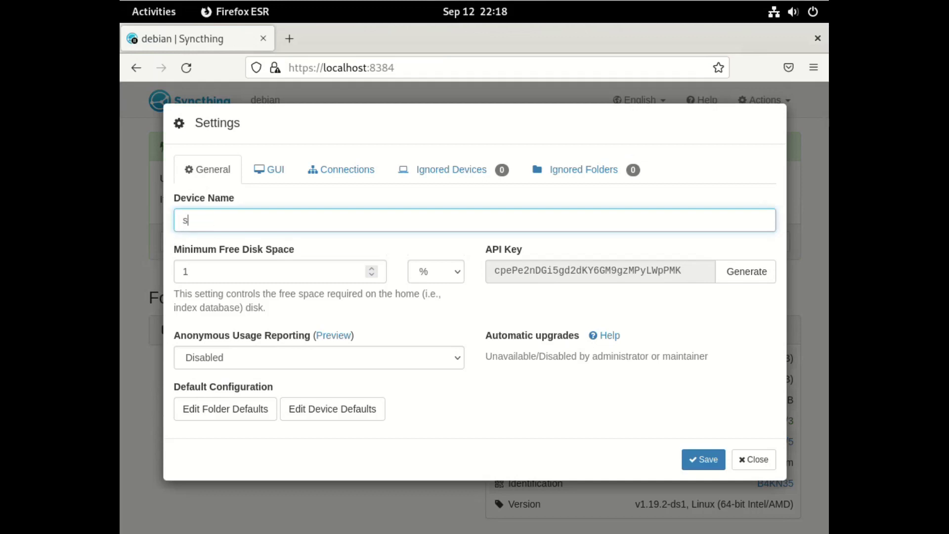
pyautogui.write('yncthing-server')
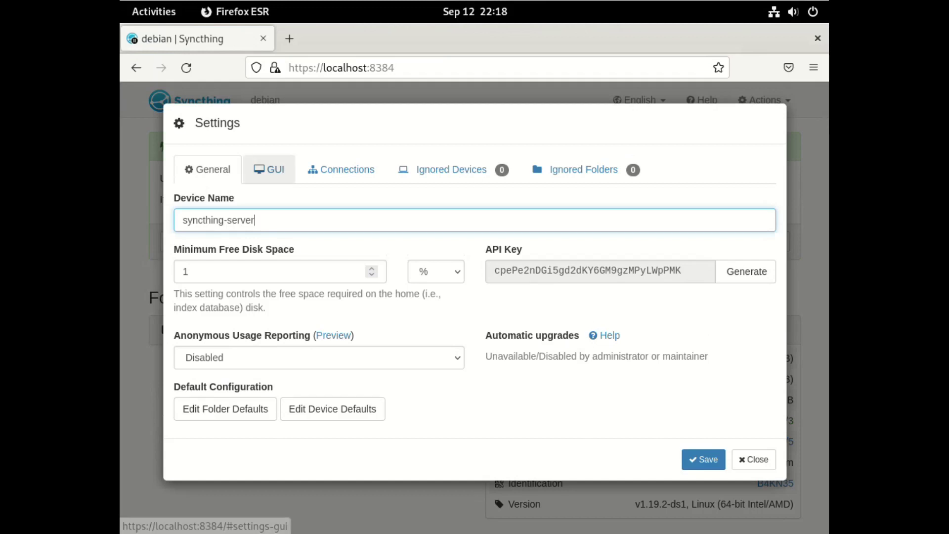
# Step: Set a GUI login username and password, enable HTTPS, and choose the Dark theme
pyautogui.click(270, 170)
pyautogui.click(319, 271)
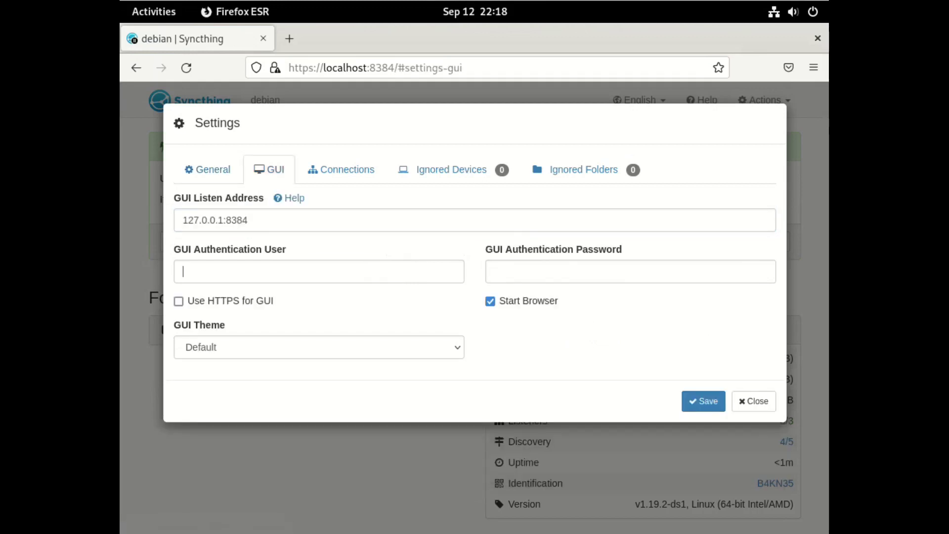
pyautogui.write('scott')
pyautogui.press('Tab')
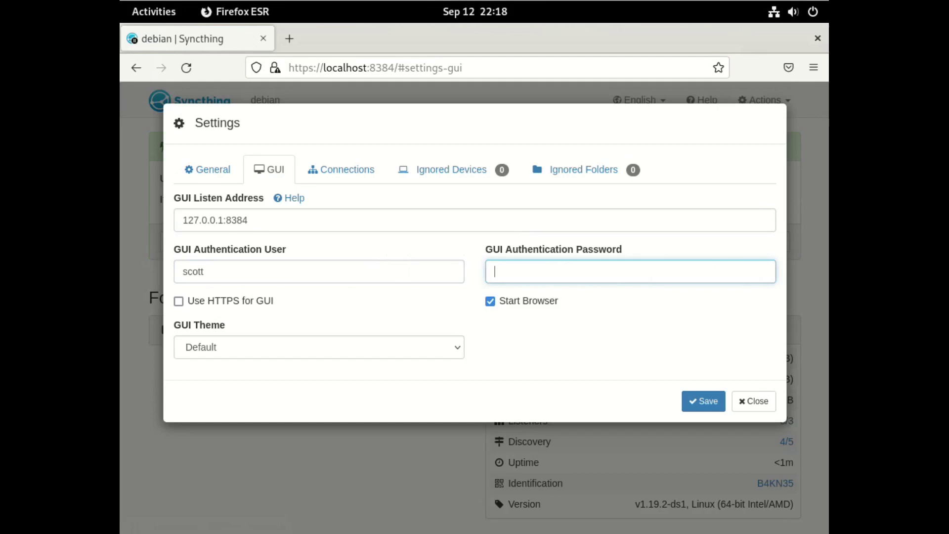
pyautogui.write('sco')
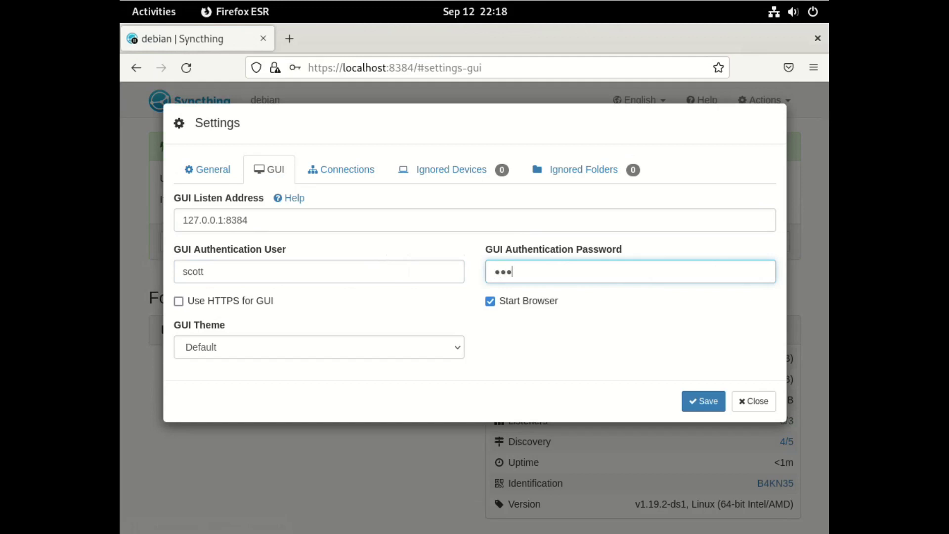
pyautogui.click(178, 301)
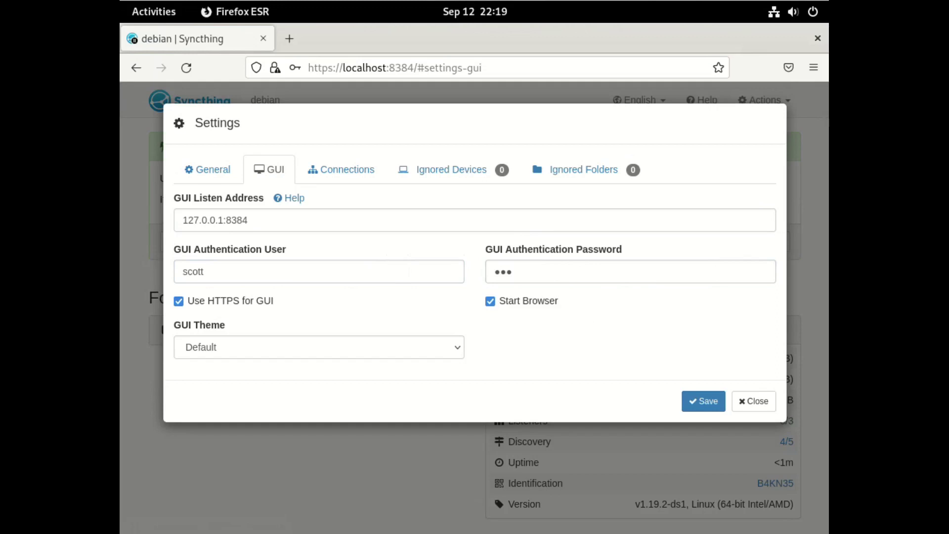
pyautogui.click(317, 347)
pyautogui.click(189, 389)
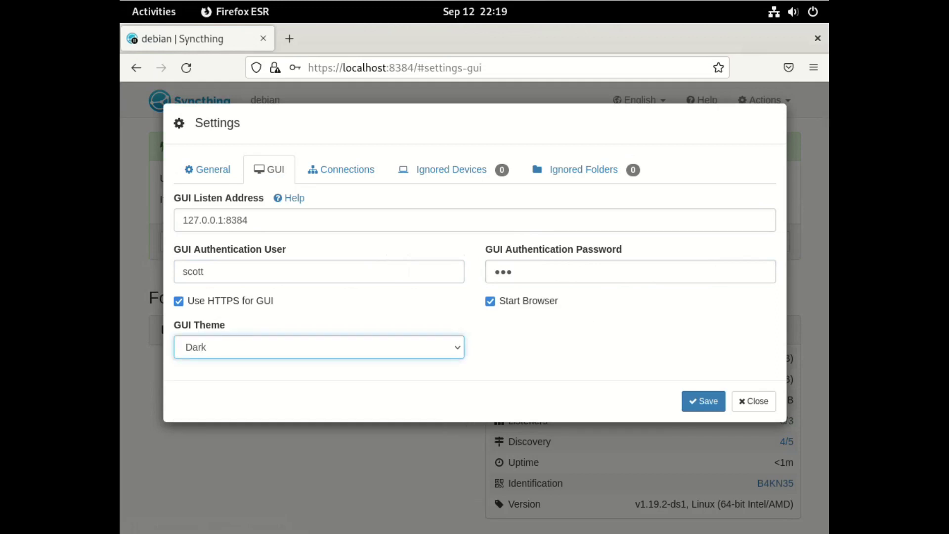
# Step: Save the settings, sign in with the GUI credentials, and answer Firefox's save-login prompt
pyautogui.click(703, 400)
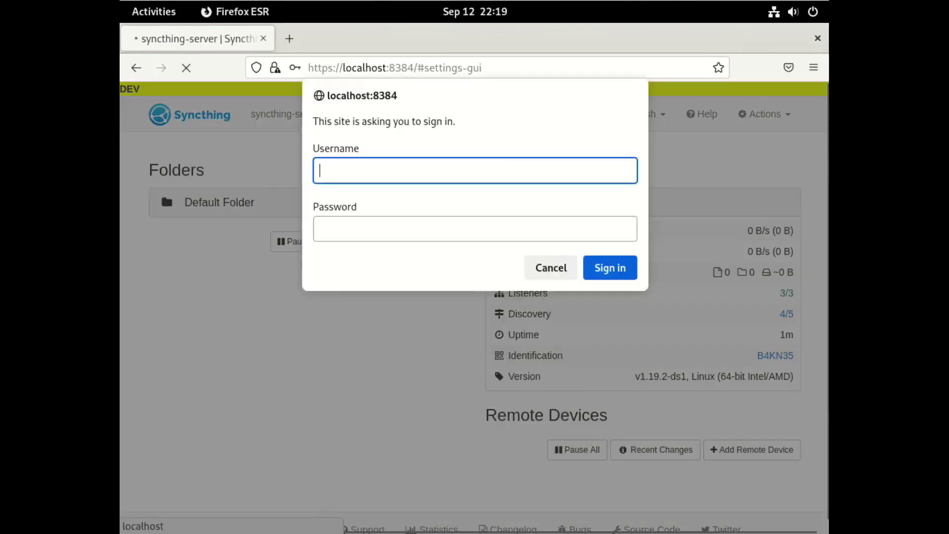
pyautogui.write('scott')
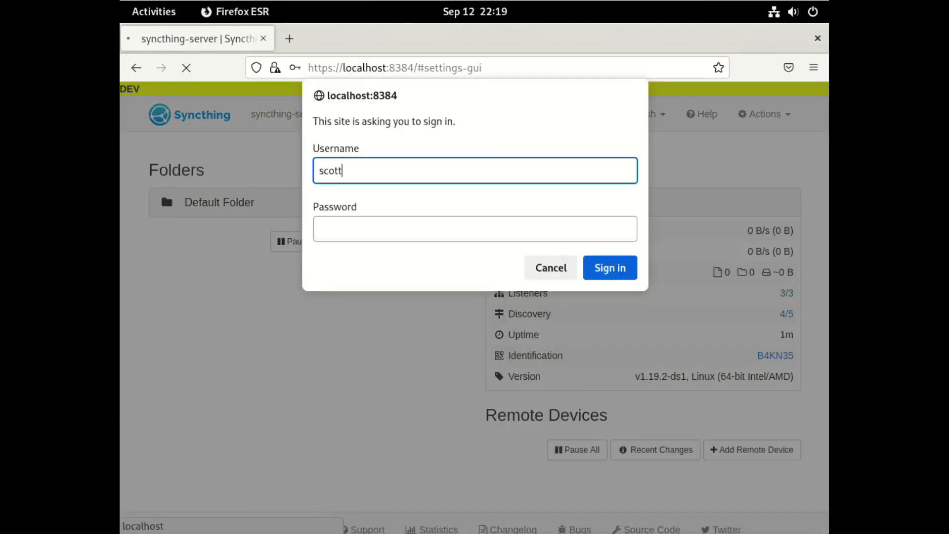
pyautogui.press('Tab')
pyautogui.write('***')
pyautogui.press('Return')
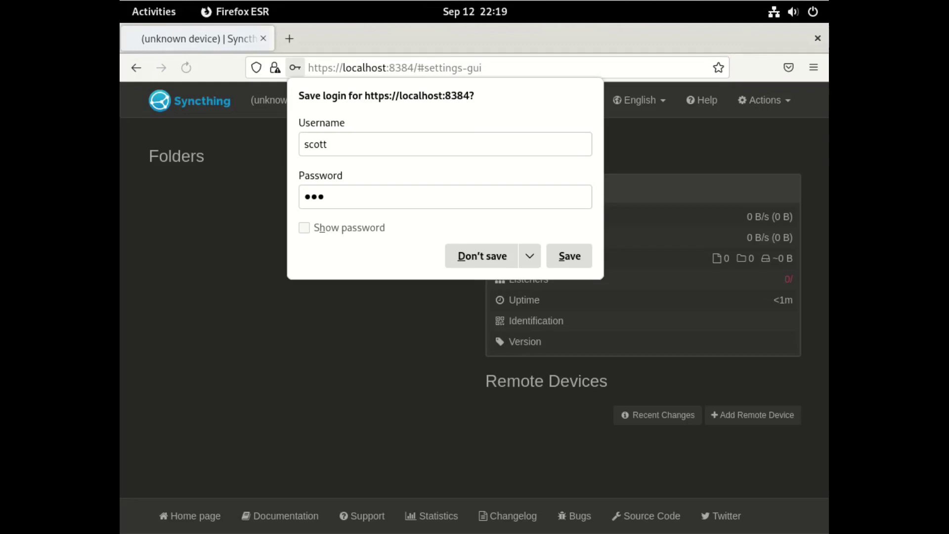
pyautogui.press('Return')
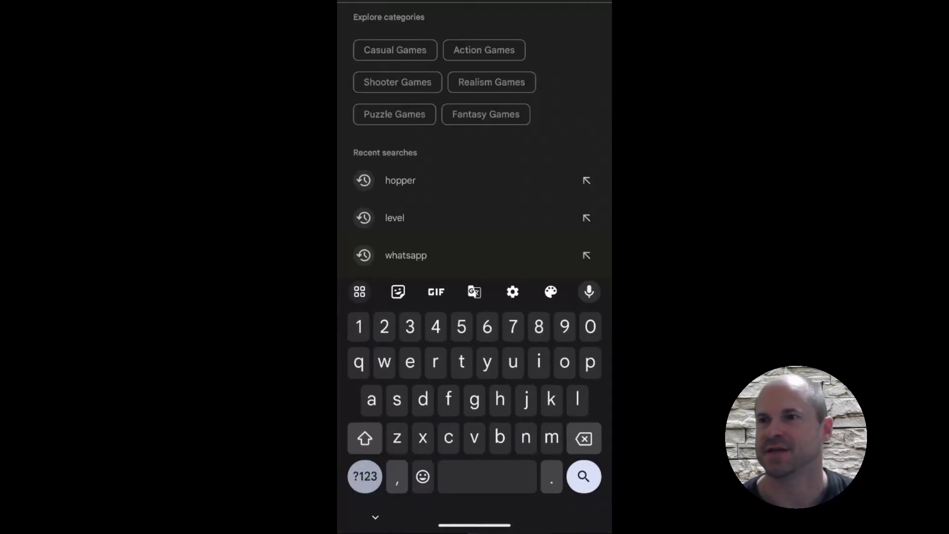
# Step: Search the Google Play Store for syncthing
pyautogui.write('syncthing')
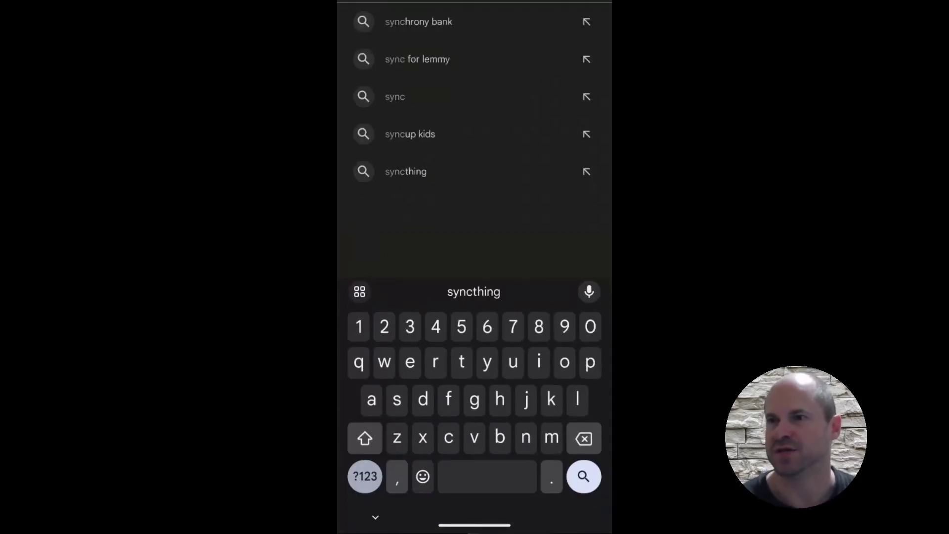
pyautogui.press('Return')
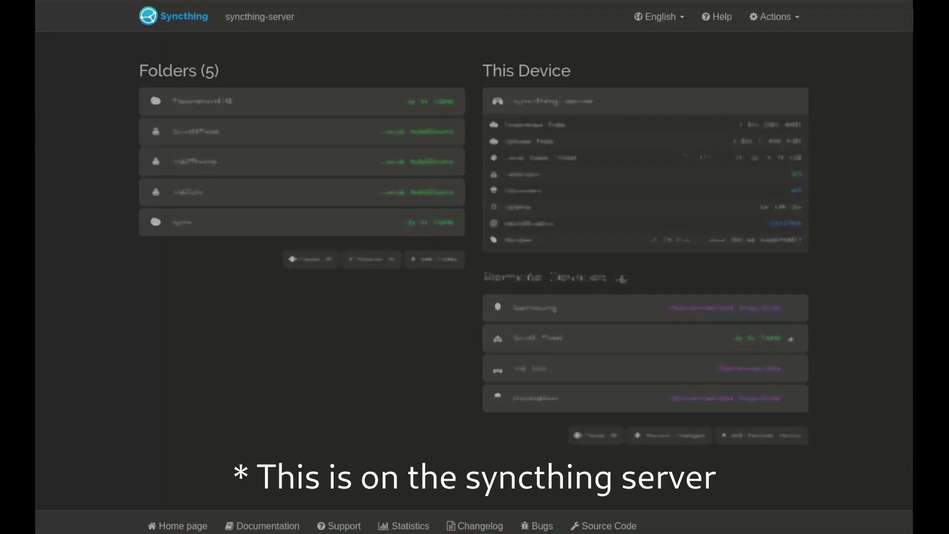
# Step: Display the server's device ID and QR code from the Actions menu
pyautogui.click(774, 16)
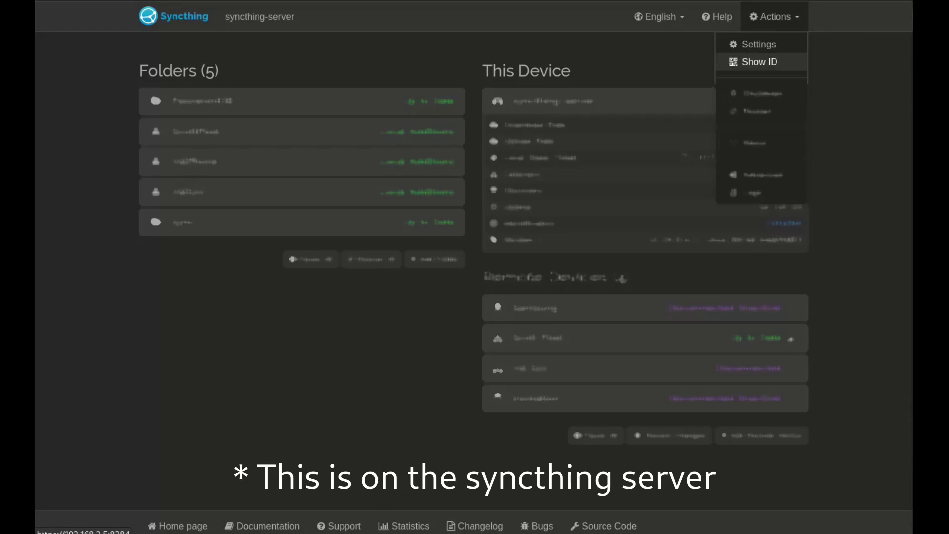
pyautogui.click(760, 62)
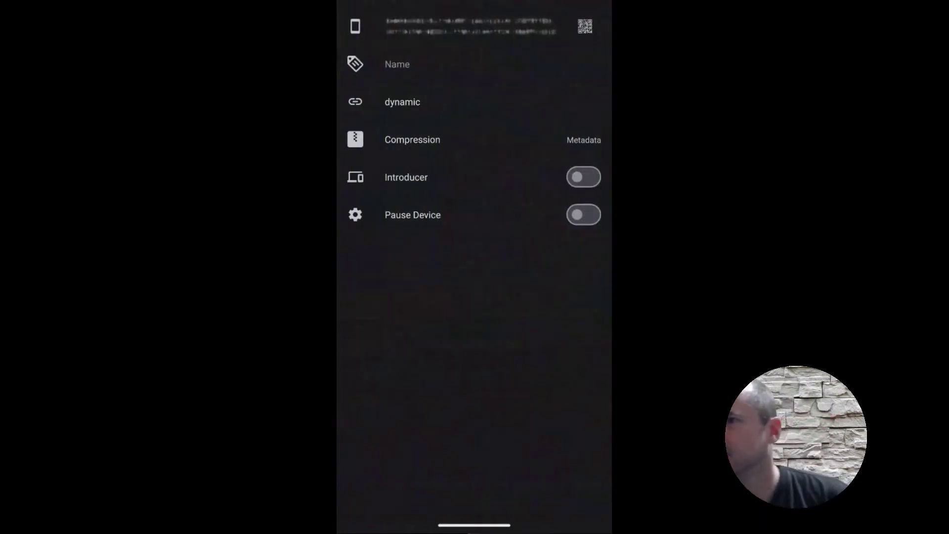
# Step: Name the scanned server device 'test syncthing-server' and save it on the phone
pyautogui.click(397, 64)
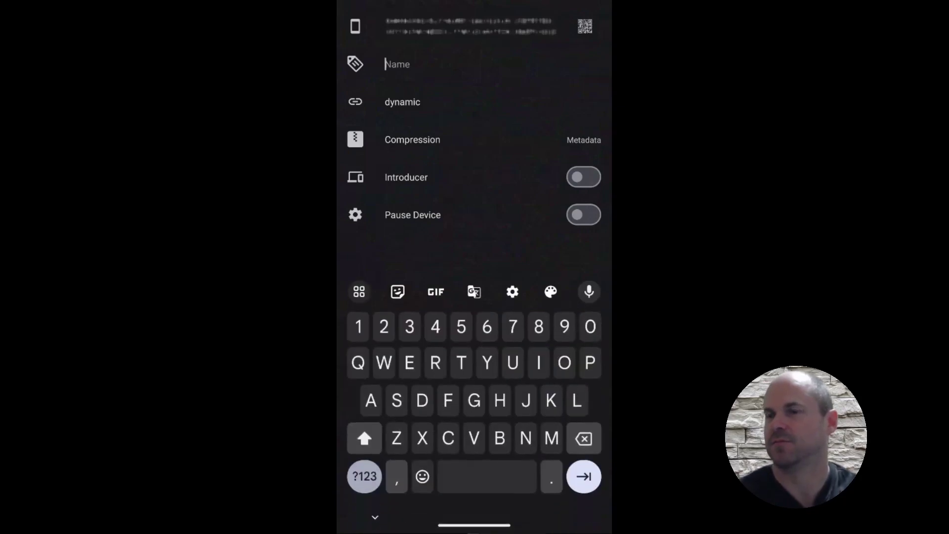
pyautogui.write('test')
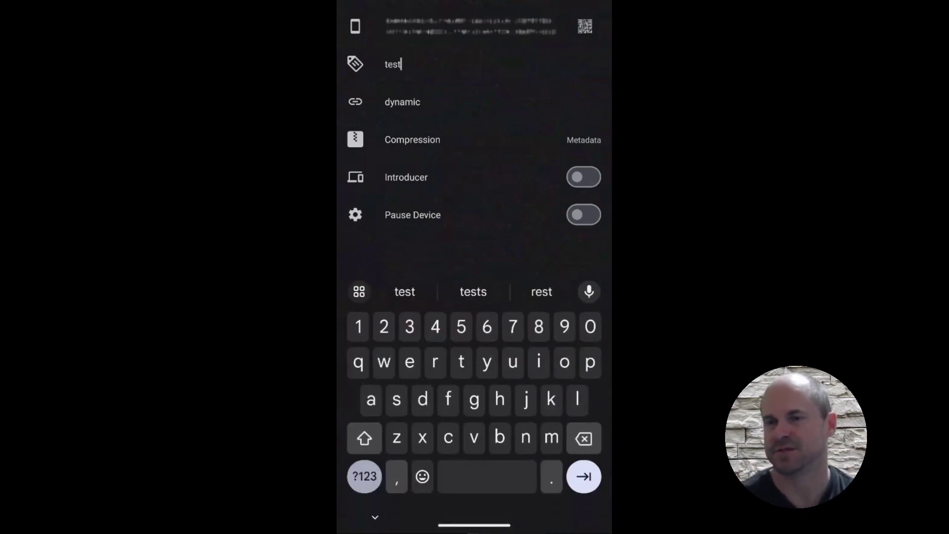
pyautogui.write(' syncthing-server')
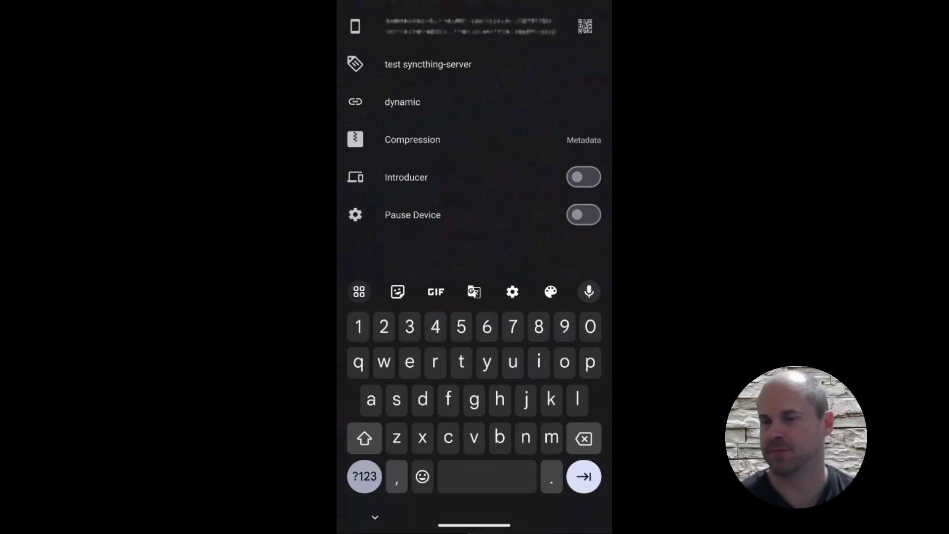
pyautogui.press('Escape')
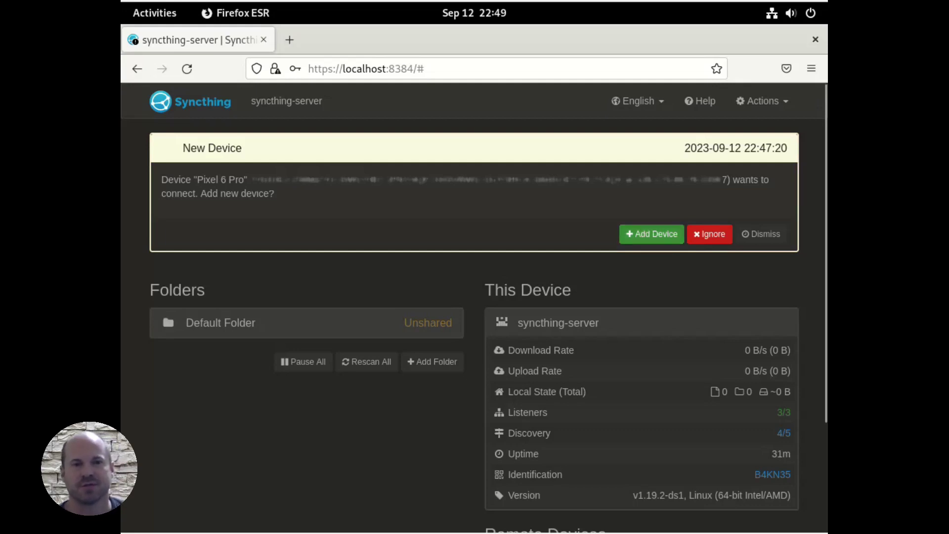
# Step: Accept the Pixel 6 Pro's connection request as device 'temp', reviewing Sharing and Advanced before saving
pyautogui.click(651, 234)
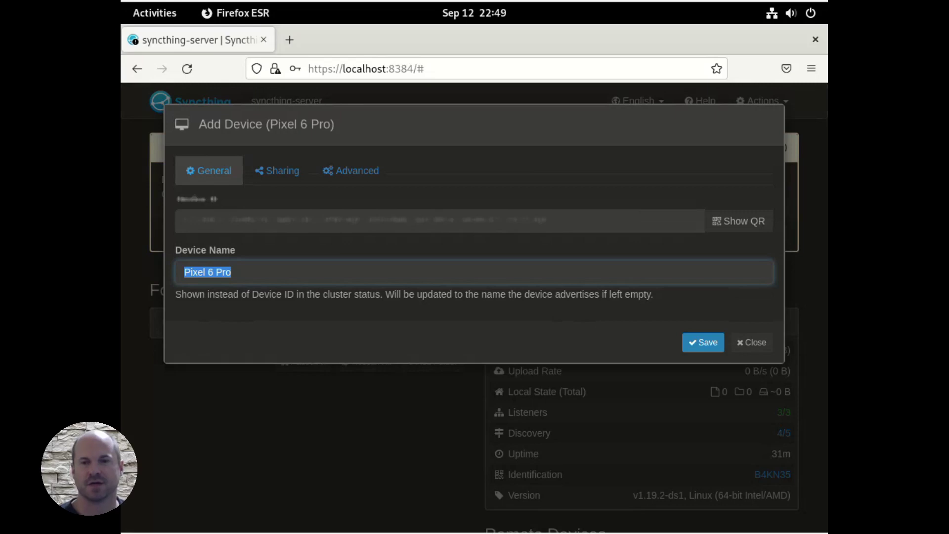
pyautogui.write('temp')
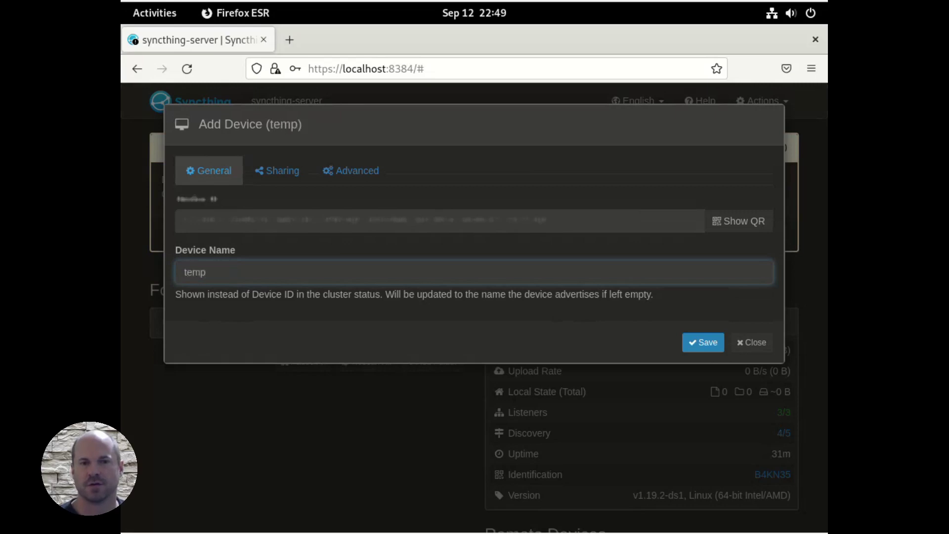
pyautogui.click(277, 171)
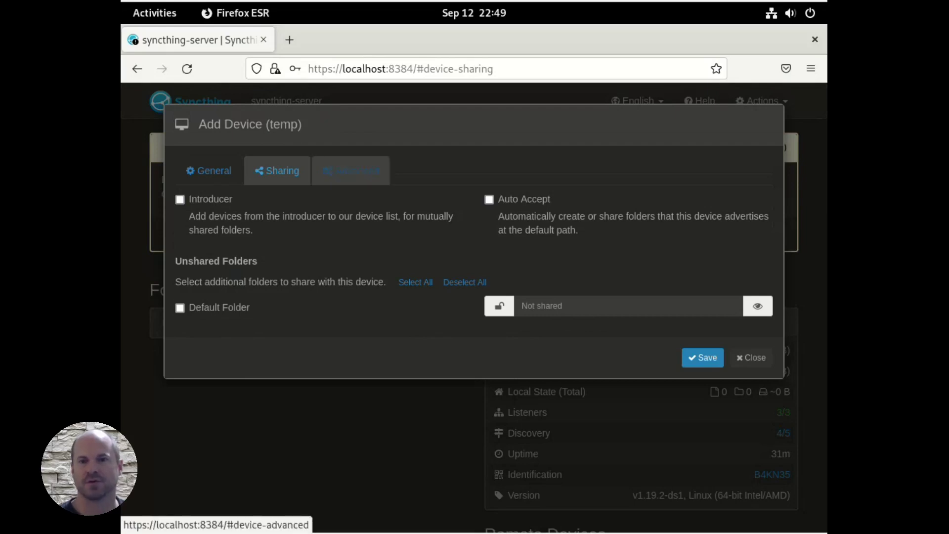
pyautogui.click(351, 170)
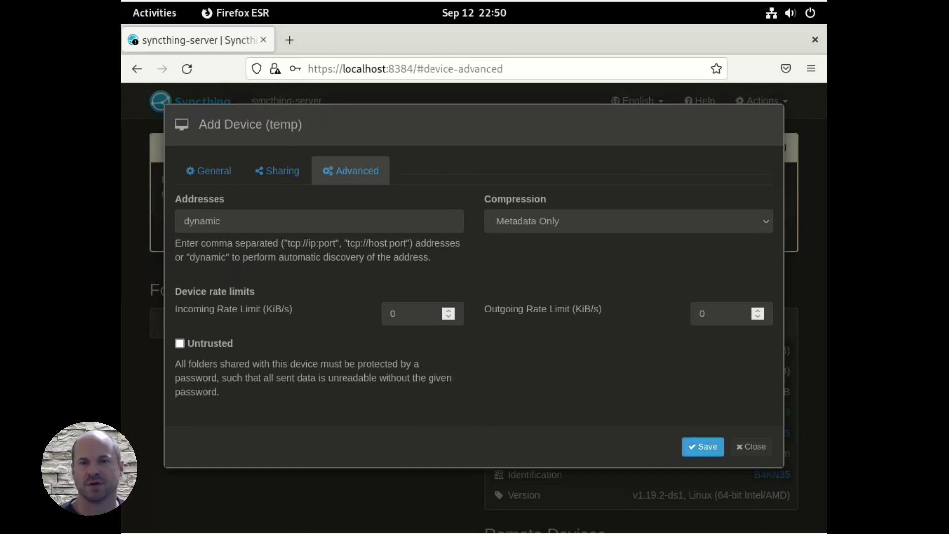
pyautogui.click(702, 447)
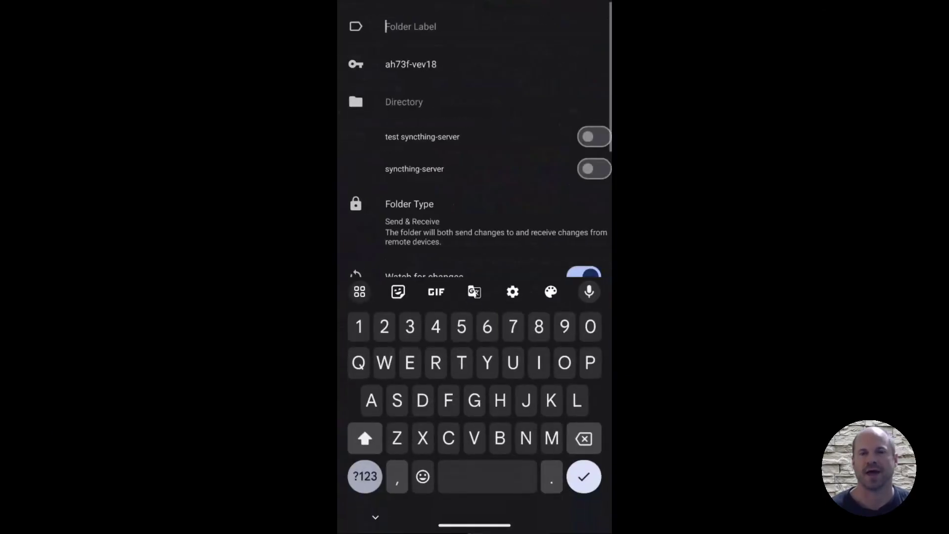
# Step: Label the folder 'test folder' and point it at /storage/emulated/0/Pictures, allowing access
pyautogui.write('test folder')
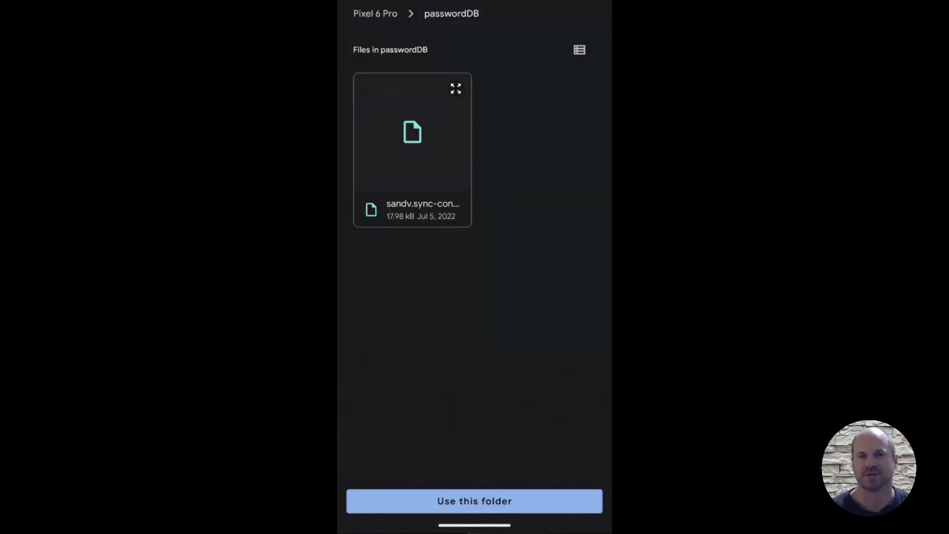
pyautogui.press('Escape')
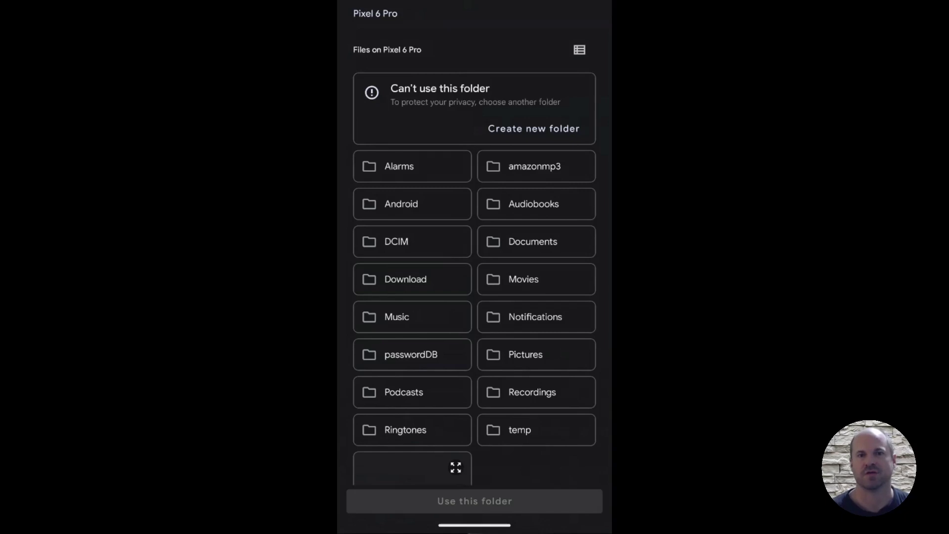
pyautogui.click(536, 354)
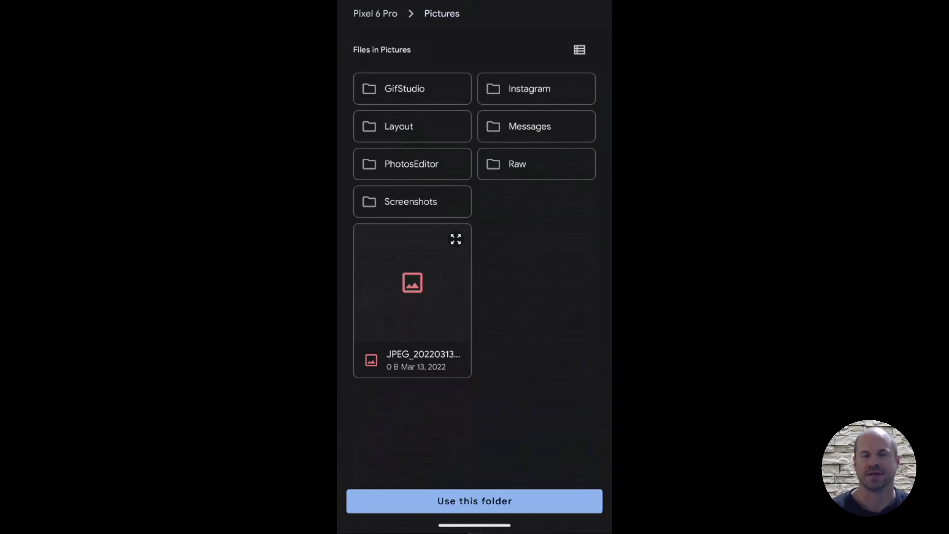
pyautogui.click(475, 500)
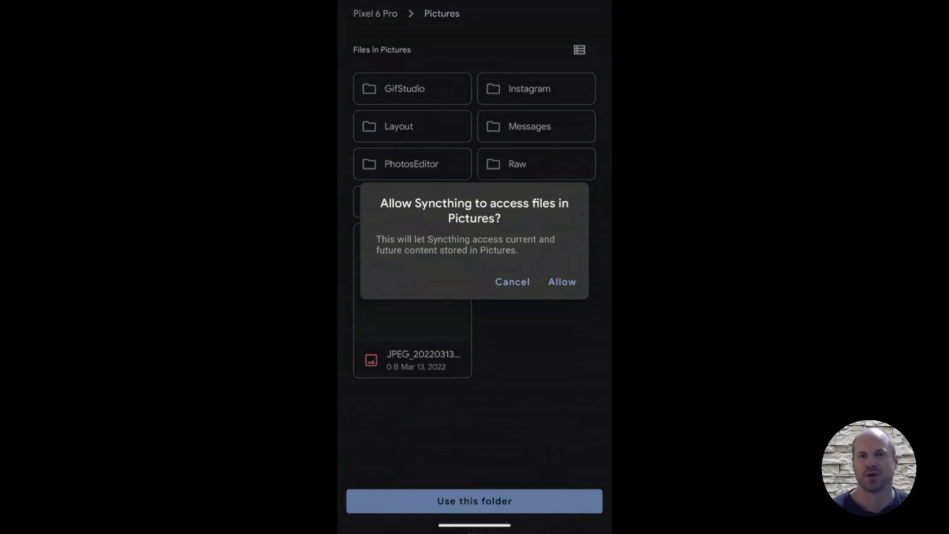
pyautogui.click(562, 281)
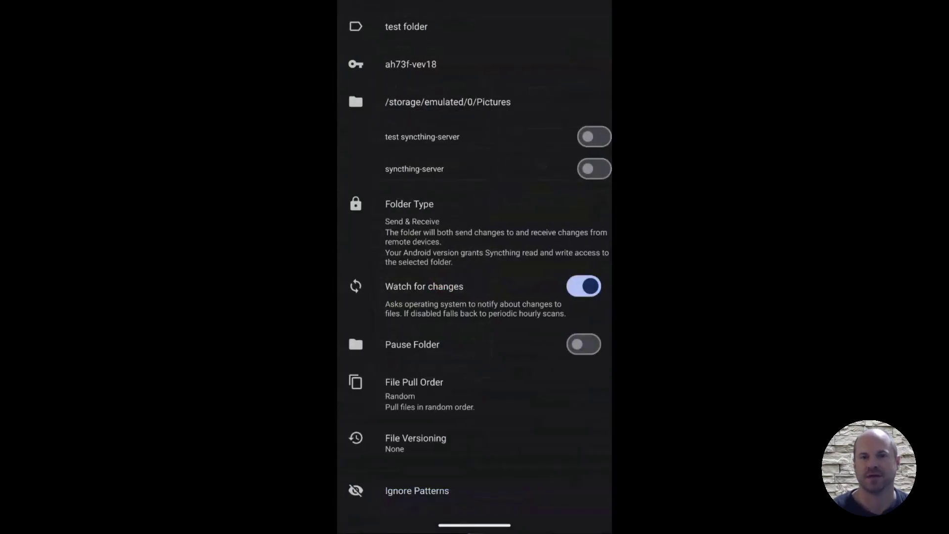
# Step: Share the Pictures folder with test syncthing-server and set its folder type to Send Only
pyautogui.click(594, 136)
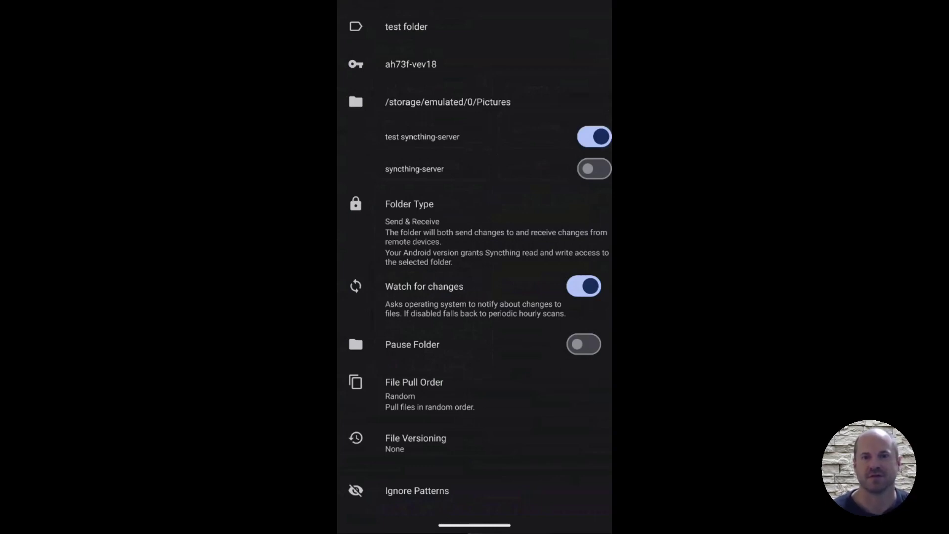
pyautogui.click(409, 203)
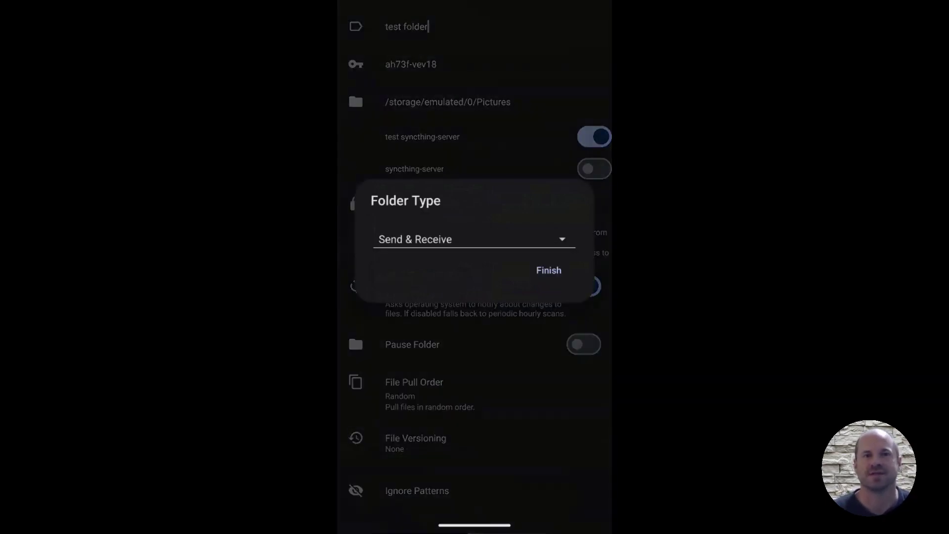
pyautogui.click(474, 240)
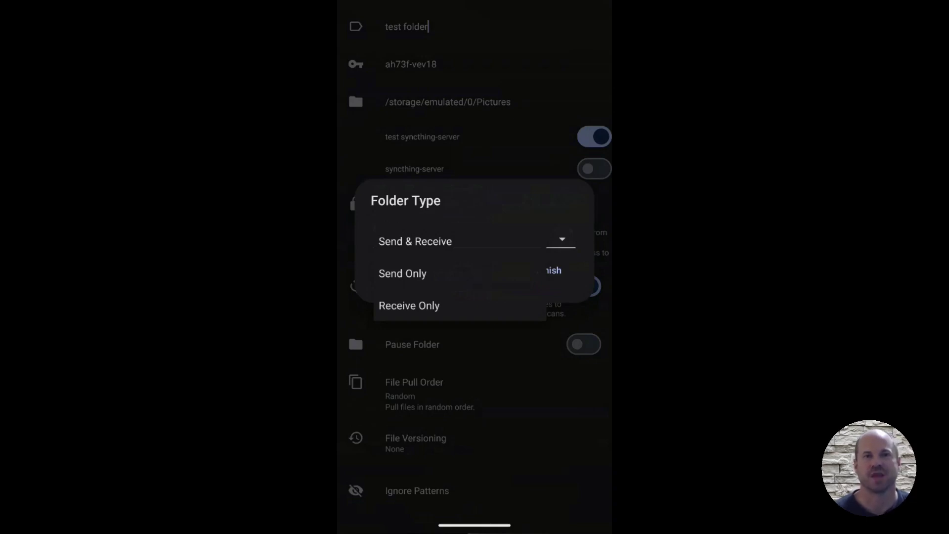
pyautogui.click(402, 273)
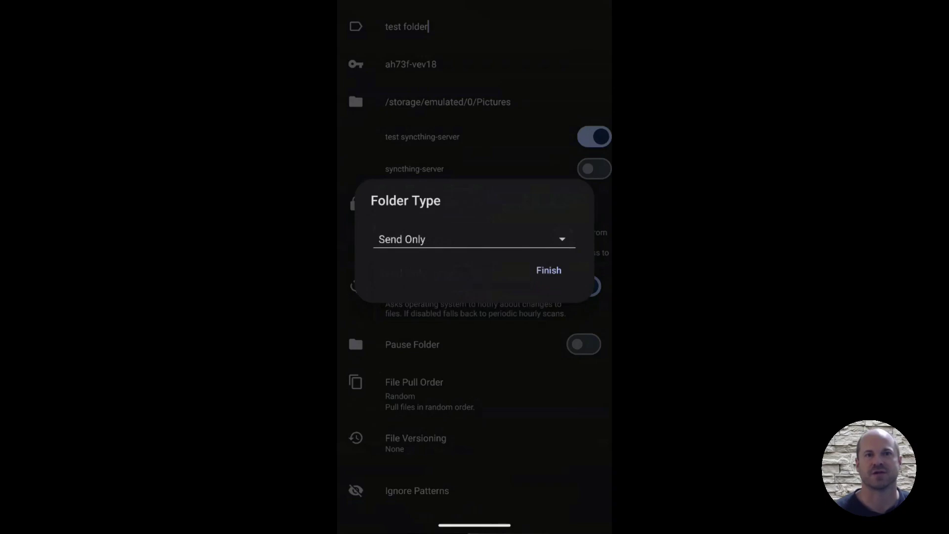
pyautogui.click(548, 270)
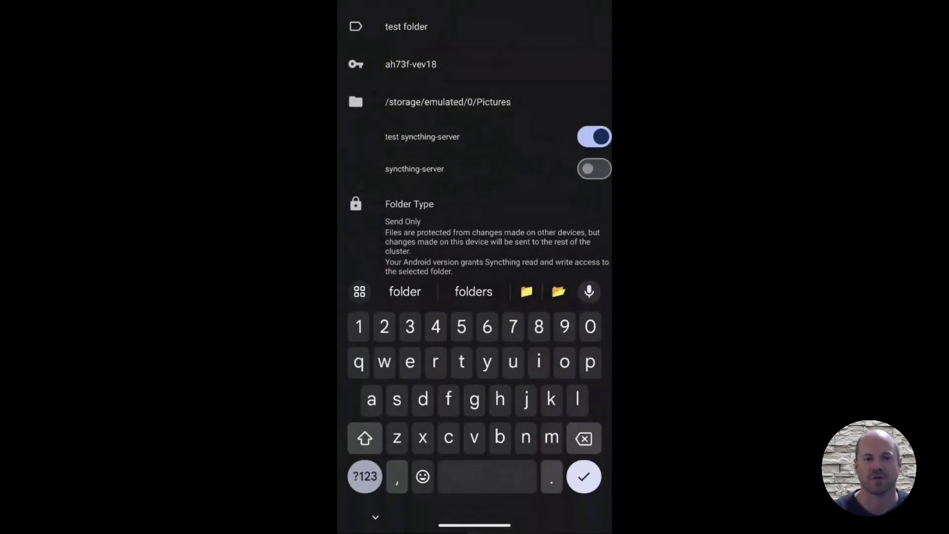
pyautogui.press('Escape')
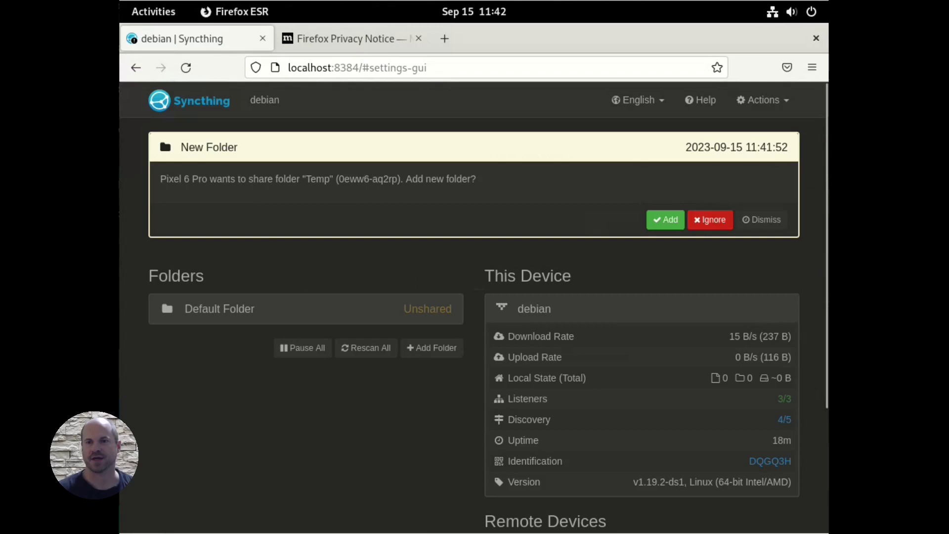
# Step: Accept the offered Temp folder, relabel it Pictures at ~/Pictures, and confirm sharing with Pixel 6 Pro
pyautogui.click(666, 220)
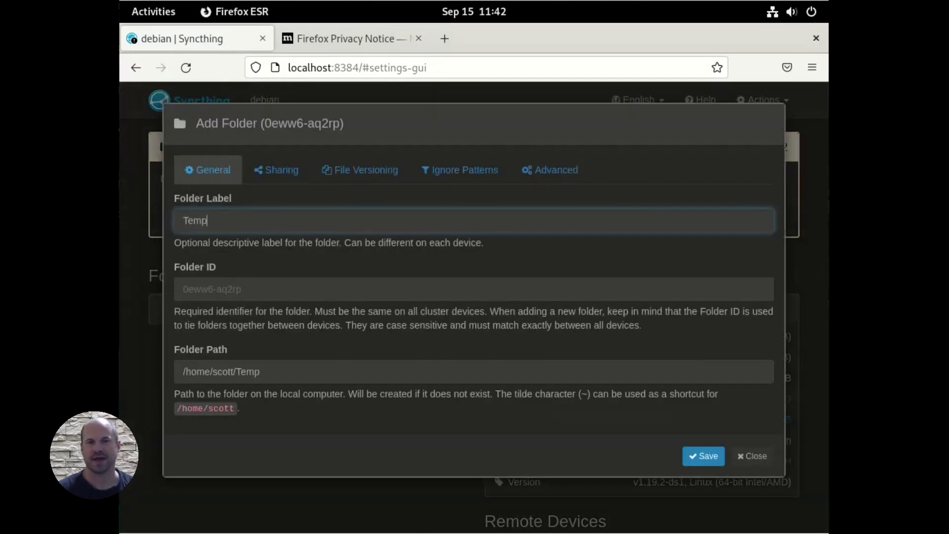
pyautogui.hotkey('shift', 'Left')
pyautogui.hotkey('shift', 'Left')
pyautogui.hotkey('shift', 'Left')
pyautogui.hotkey('shift', 'Left')
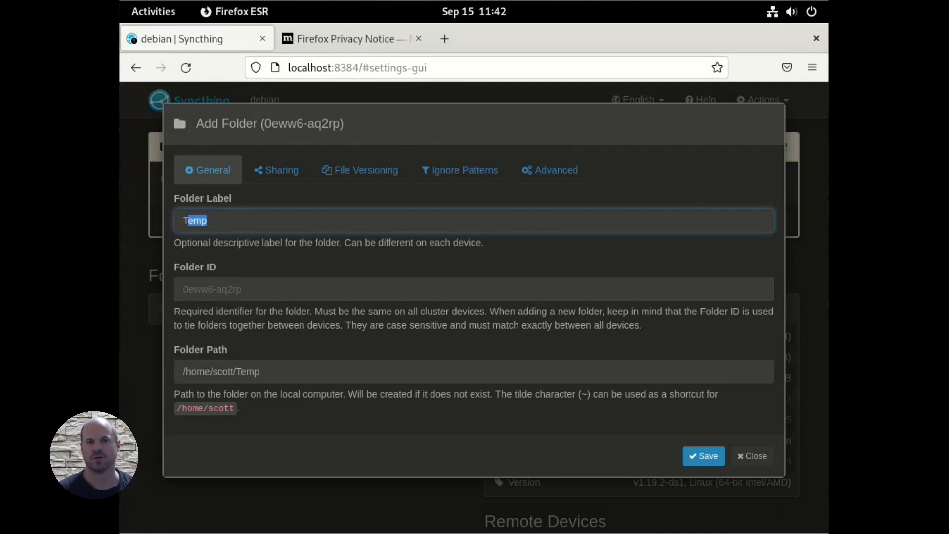
pyautogui.write('Pictures')
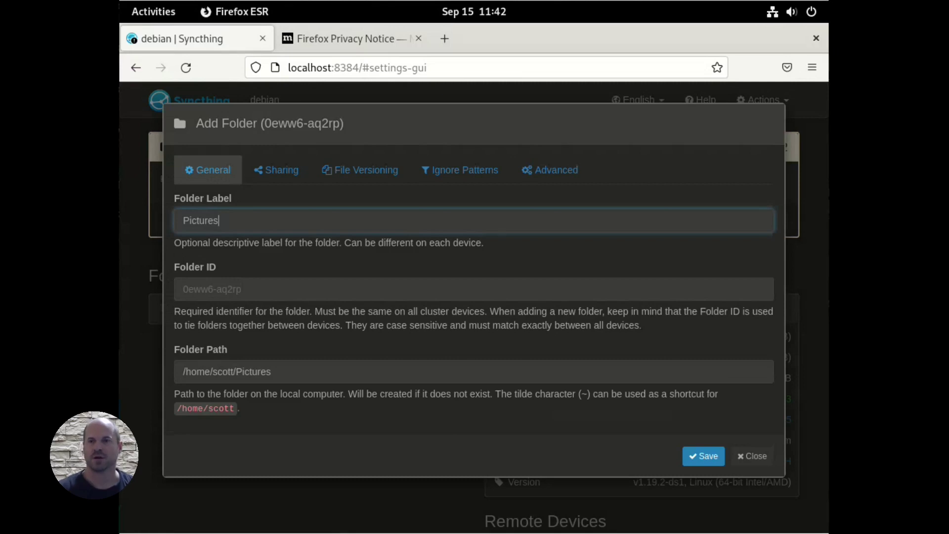
pyautogui.moveTo(174, 393); pyautogui.dragTo(239, 408)
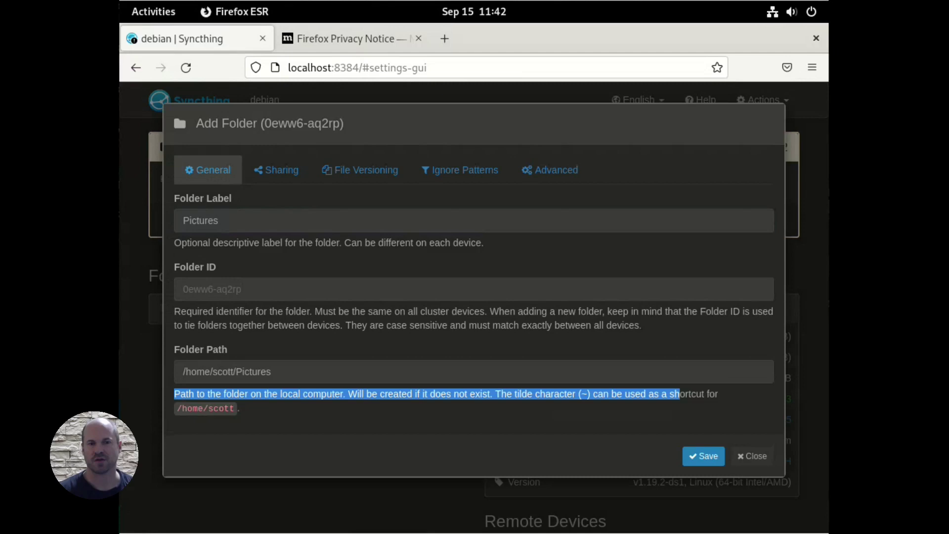
pyautogui.click(276, 170)
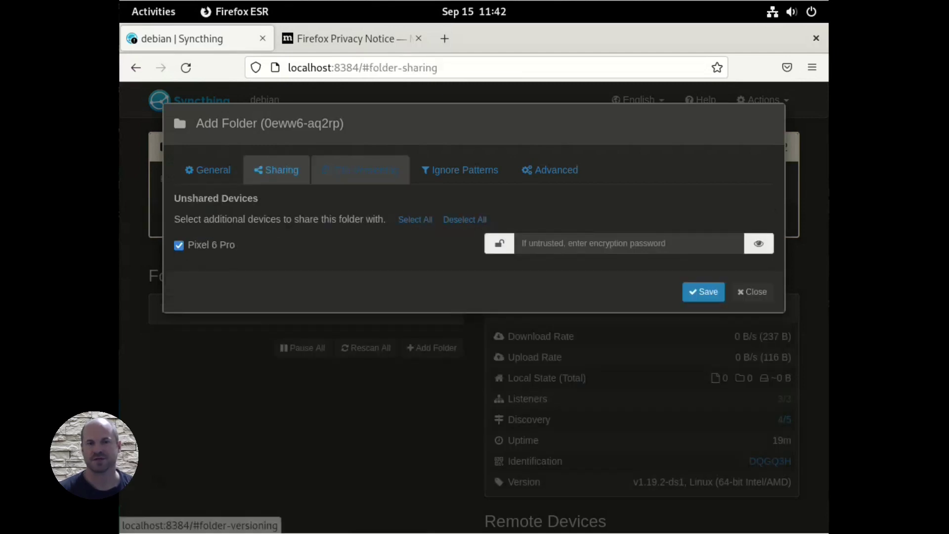
# Step: Leave file versioning turned off and review the Ignore Patterns settings
pyautogui.click(361, 169)
pyautogui.click(474, 221)
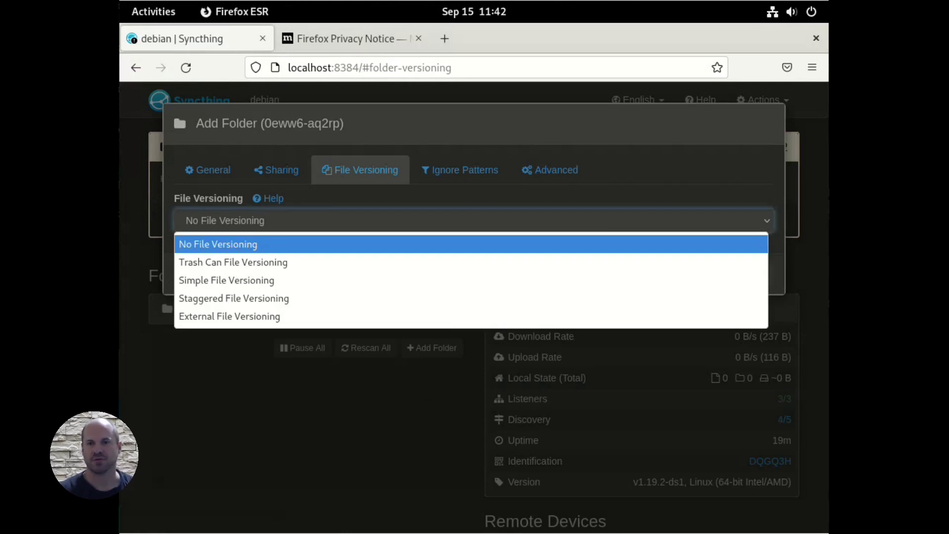
pyautogui.click(460, 170)
pyautogui.click(459, 170)
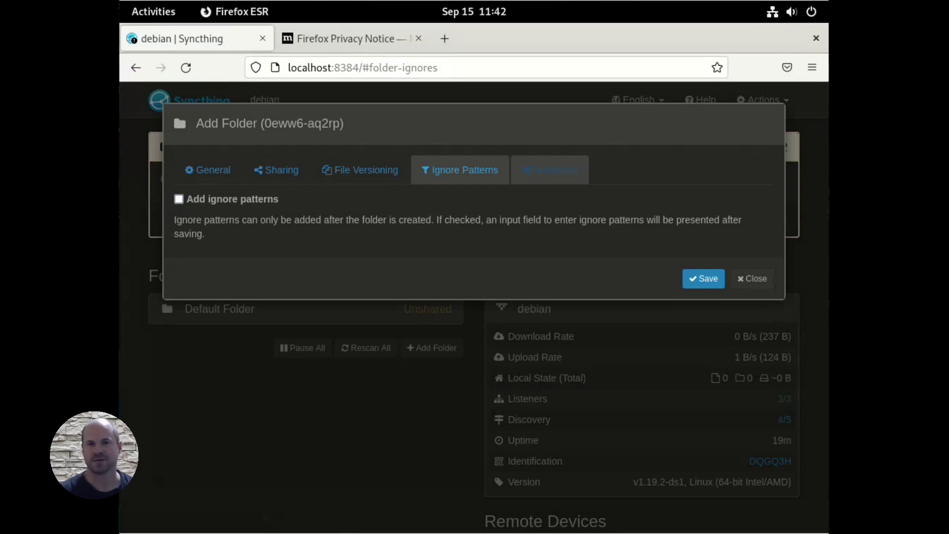
# Step: Set folder type to Receive Only and pull order to Newest First, then save the Pictures folder
pyautogui.click(550, 169)
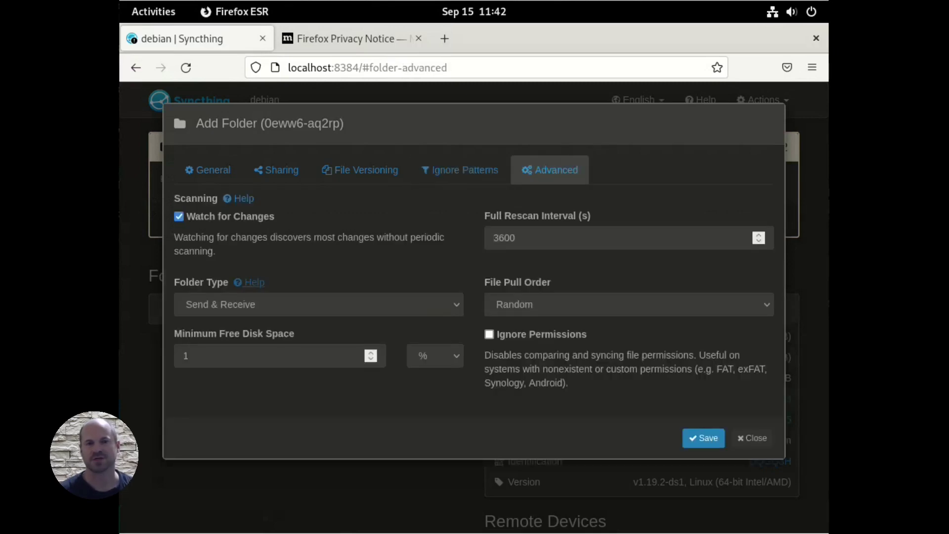
pyautogui.click(319, 304)
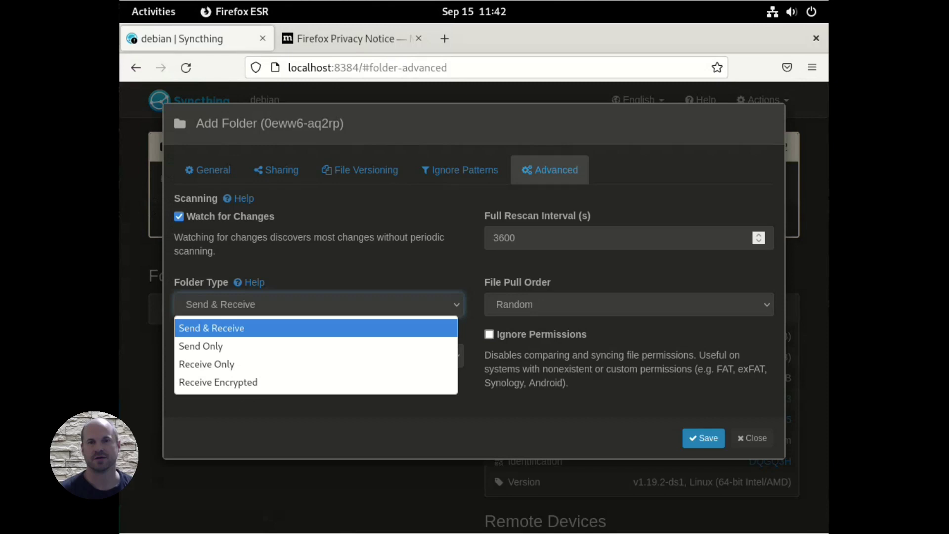
pyautogui.press('Down')
pyautogui.press('Down')
pyautogui.press('Return')
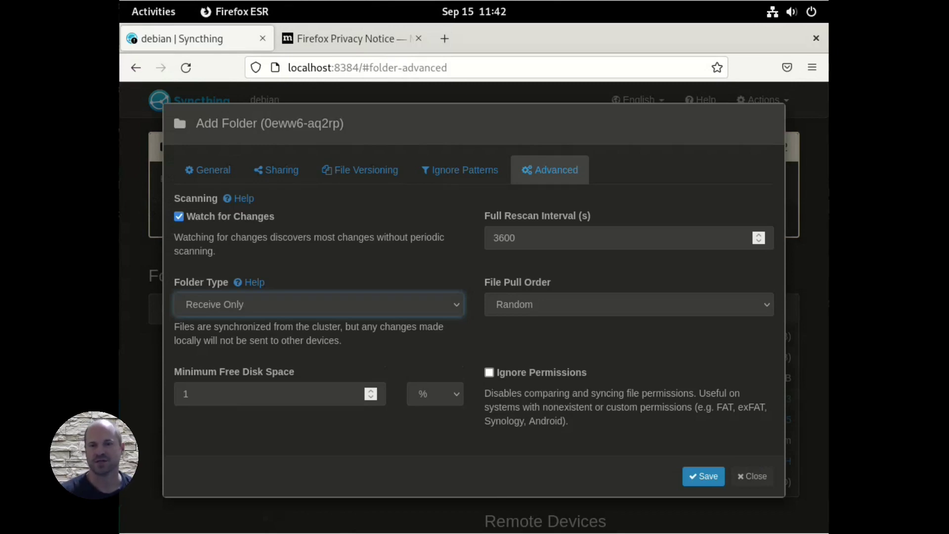
pyautogui.click(629, 304)
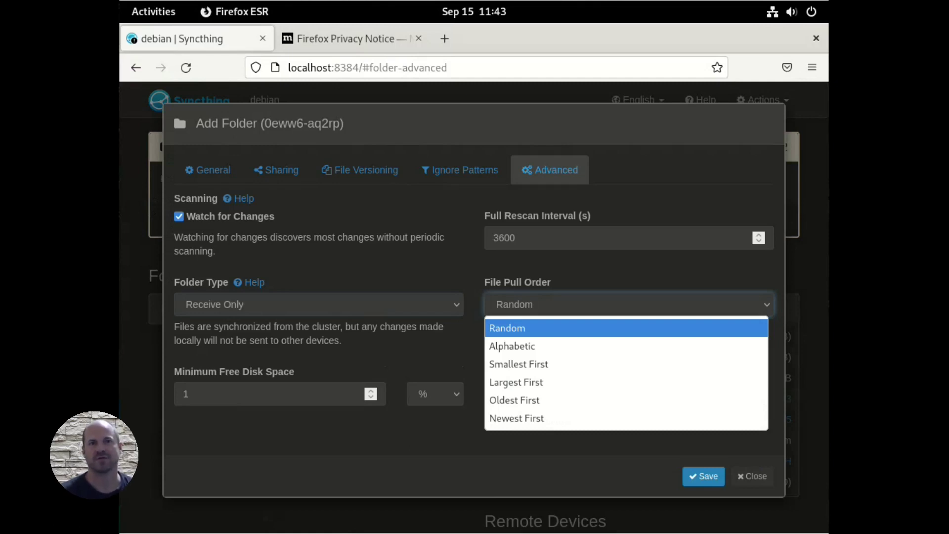
pyautogui.press('Down')
pyautogui.press('Down')
pyautogui.press('Down')
pyautogui.press('Down')
pyautogui.press('Down')
pyautogui.press('Return')
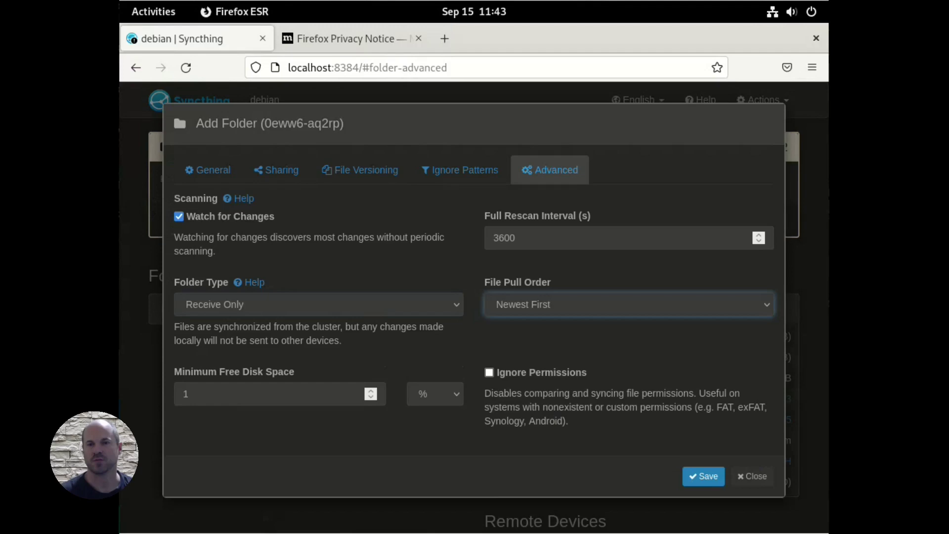
pyautogui.click(703, 476)
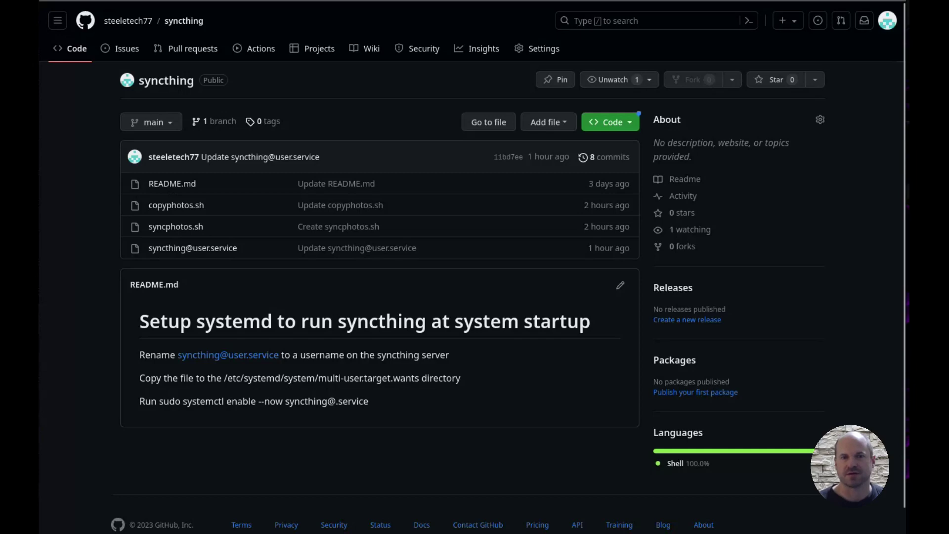
# Step: Open copyphotos.sh from the repository file list and skim its code
pyautogui.click(176, 205)
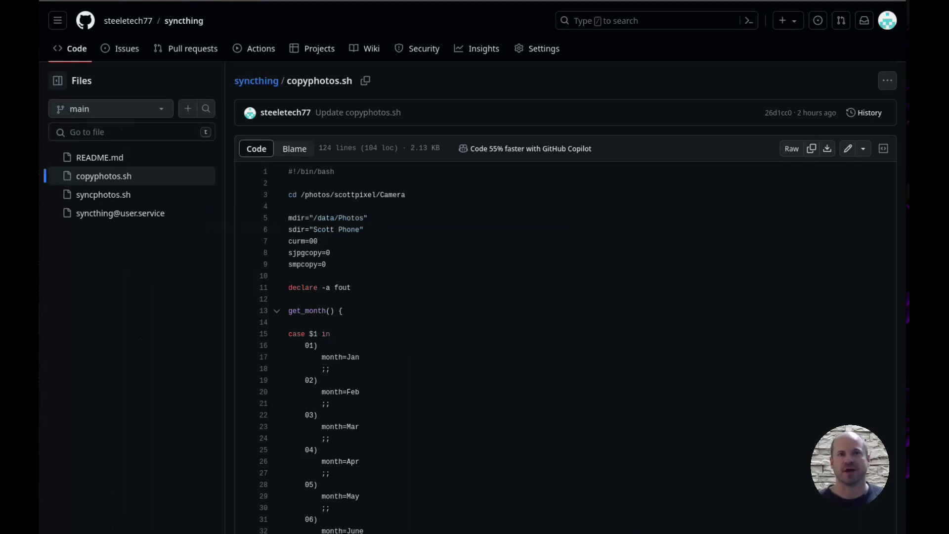
pyautogui.scroll(-2, 472, 297)
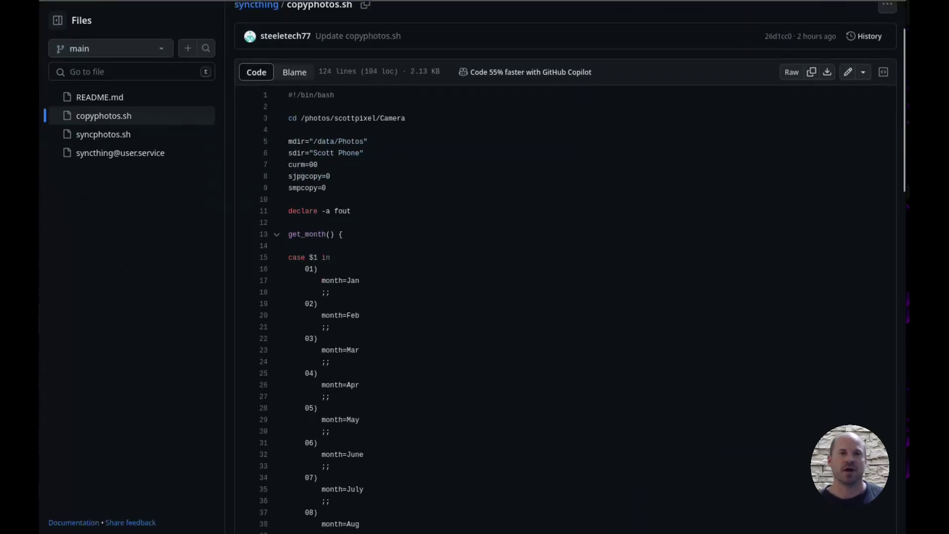
pyautogui.scroll(2, 472, 297)
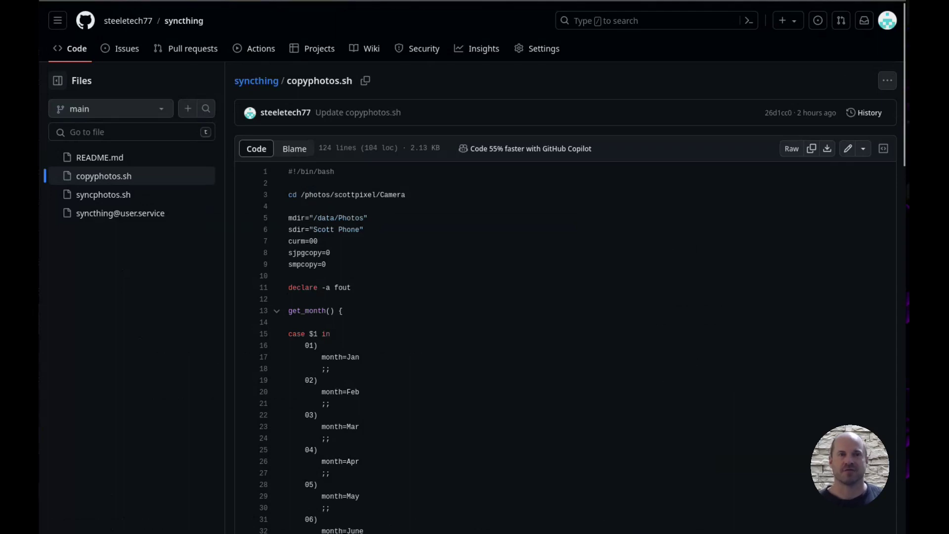
# Step: Reopen copyphotos.sh and highlight the loop that copies each photo
pyautogui.hotkey('alt', 'Left')
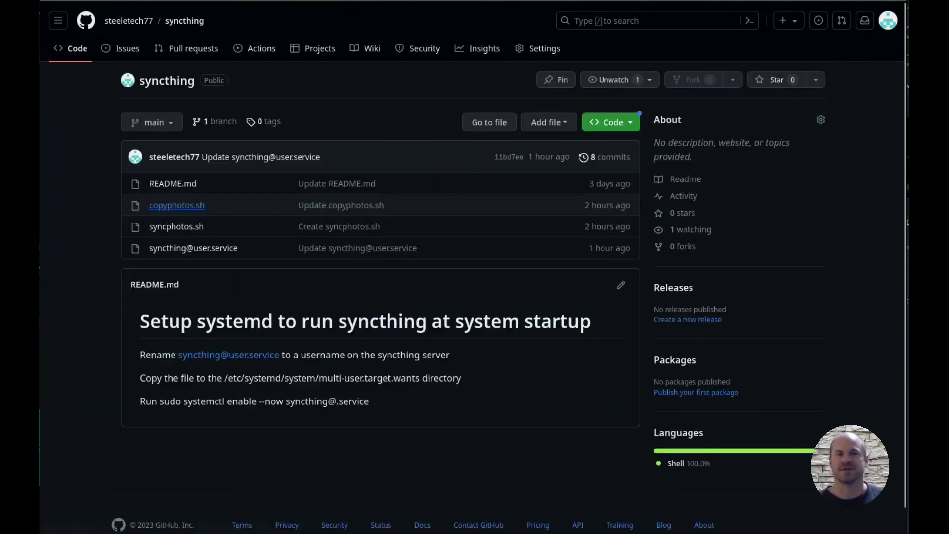
pyautogui.click(177, 205)
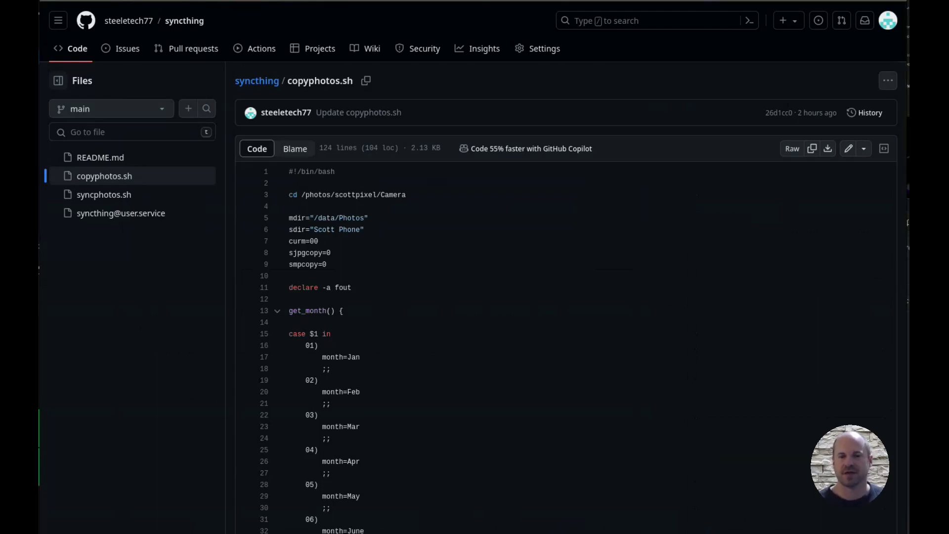
pyautogui.scroll(-10, 566, 296)
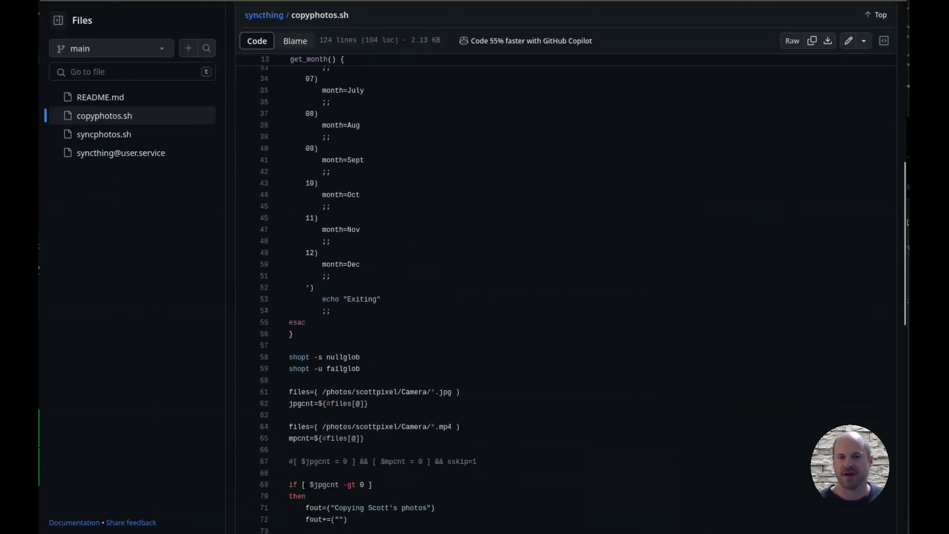
pyautogui.scroll(-2, 566, 297)
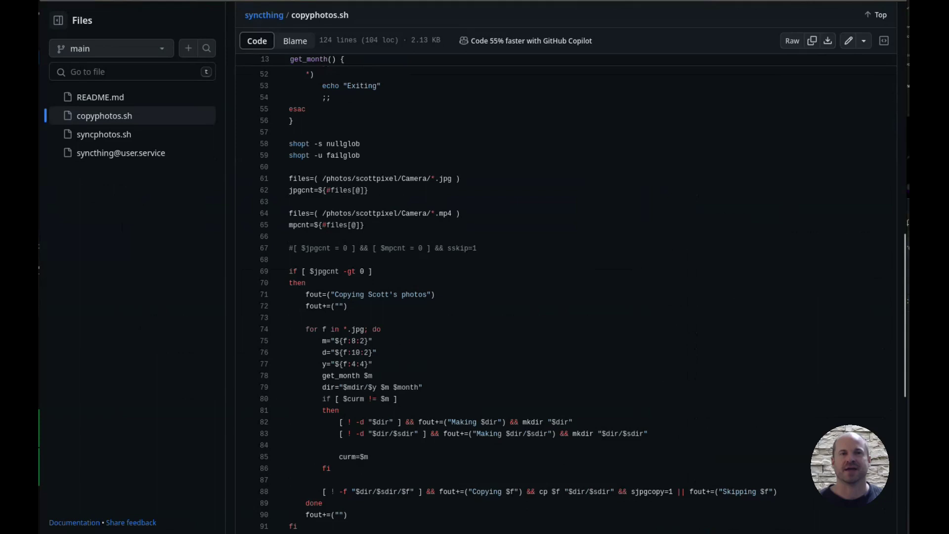
pyautogui.moveTo(289, 340); pyautogui.dragTo(777, 491)
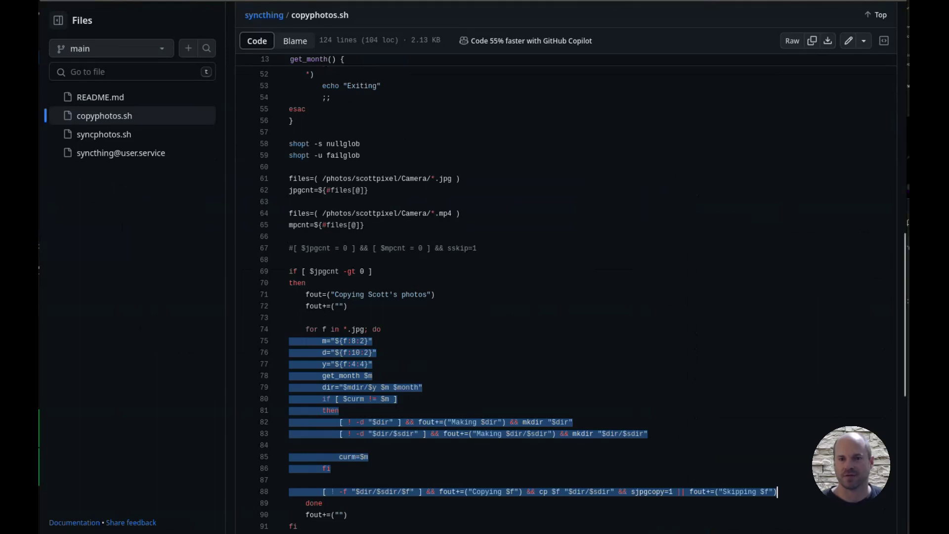
# Step: Scroll to the end of copyphotos.sh and mark the final mail notification block
pyautogui.scroll(-5, 581, 294)
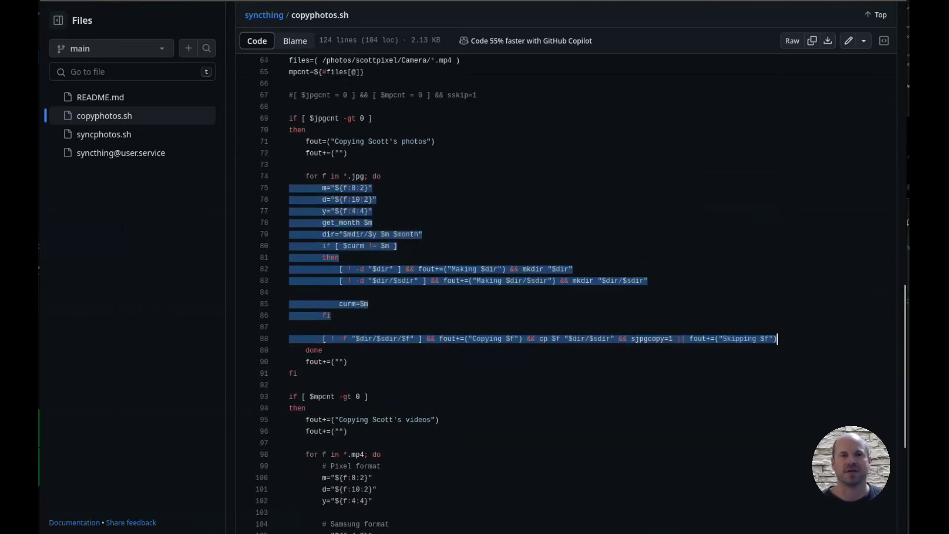
pyautogui.scroll(-2, 581, 294)
pyautogui.scroll(-1, 777, 109)
pyautogui.moveTo(289, 441); pyautogui.dragTo(297, 476)
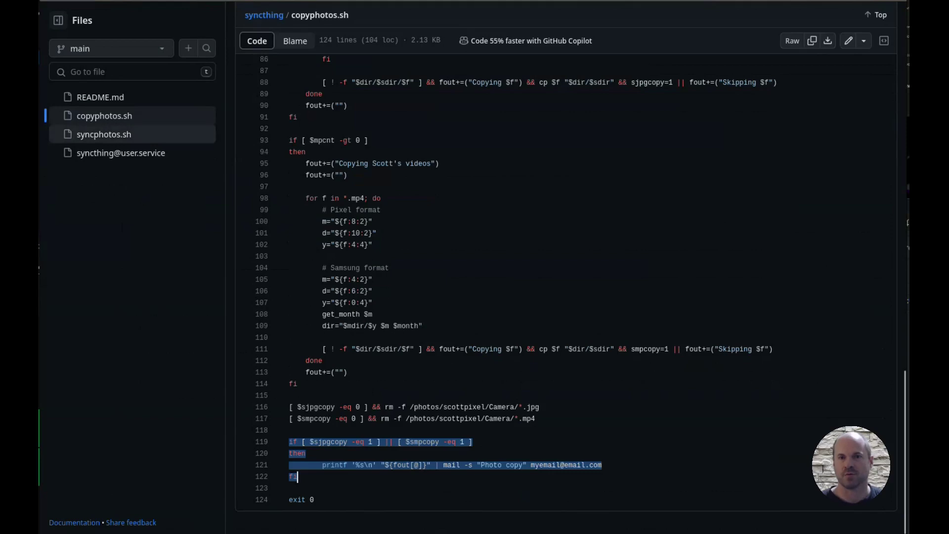
# Step: Switch from copyphotos.sh to syncphotos.sh in the Files sidebar
pyautogui.click(104, 134)
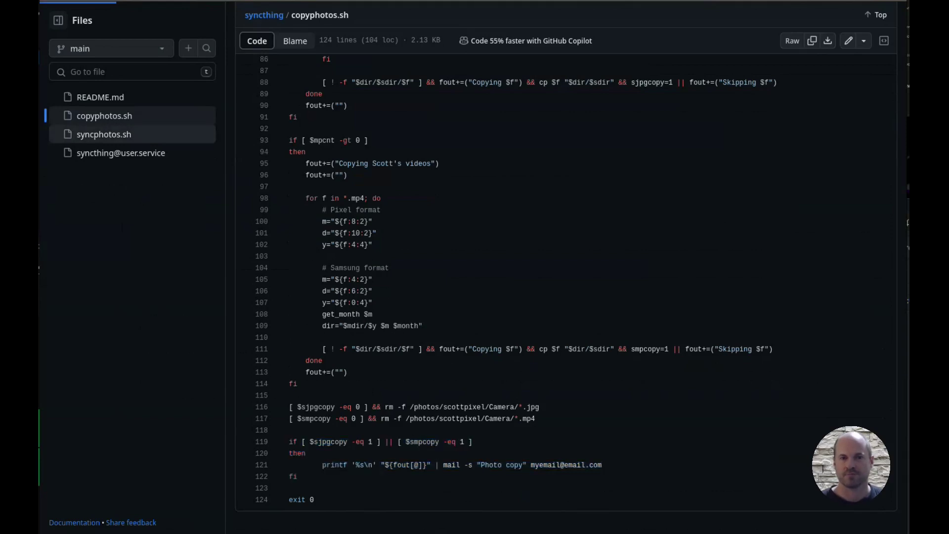